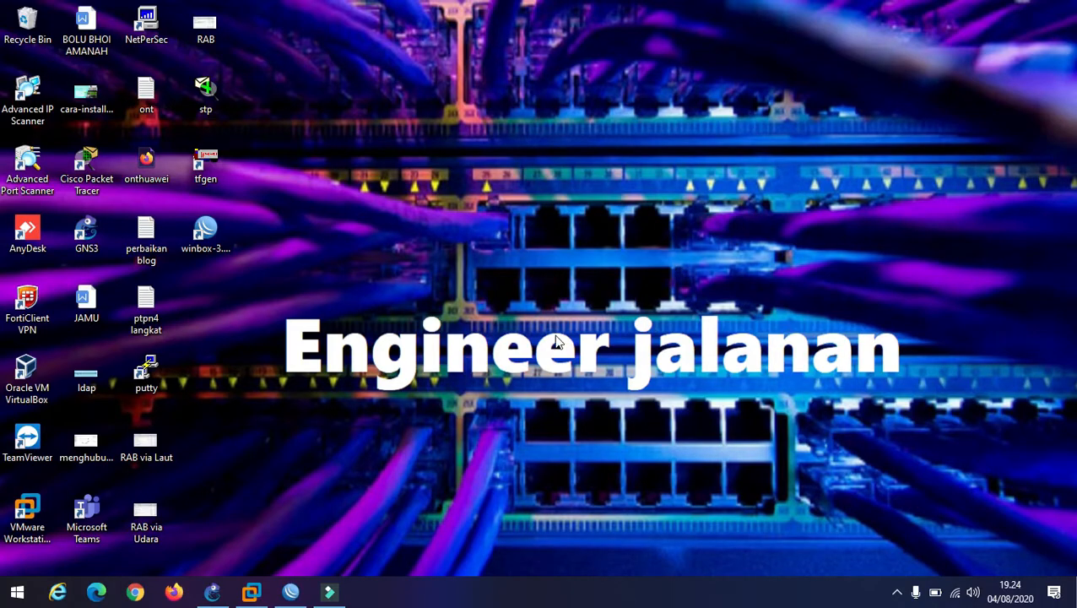
Launch WinBox and open the IP address list window
left_click(290, 592)
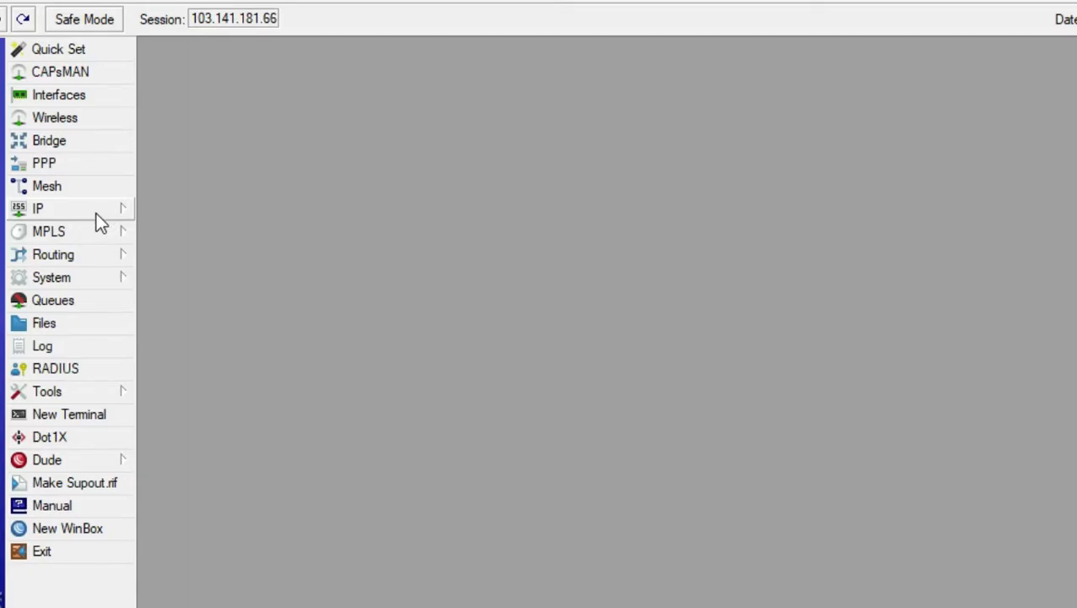
left_click(93, 211)
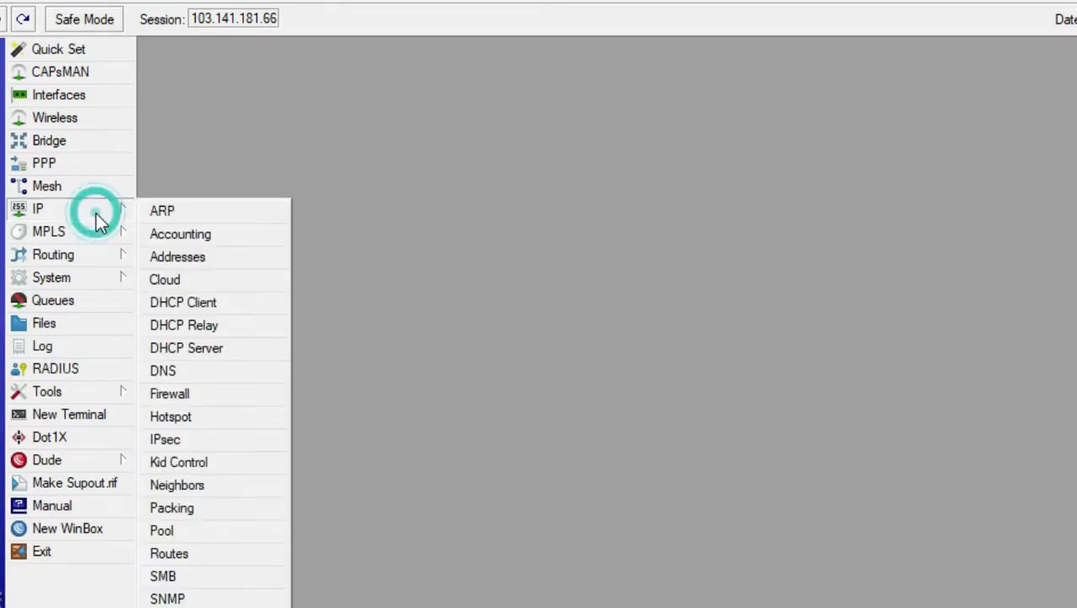
left_click(223, 257)
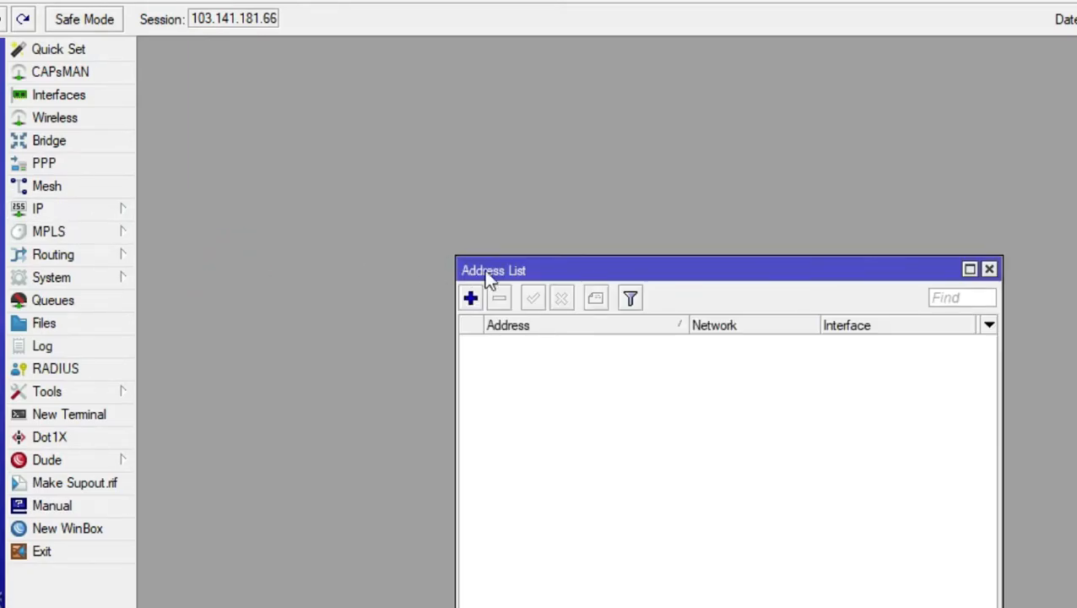
left_click_drag(521, 272, 373, 109)
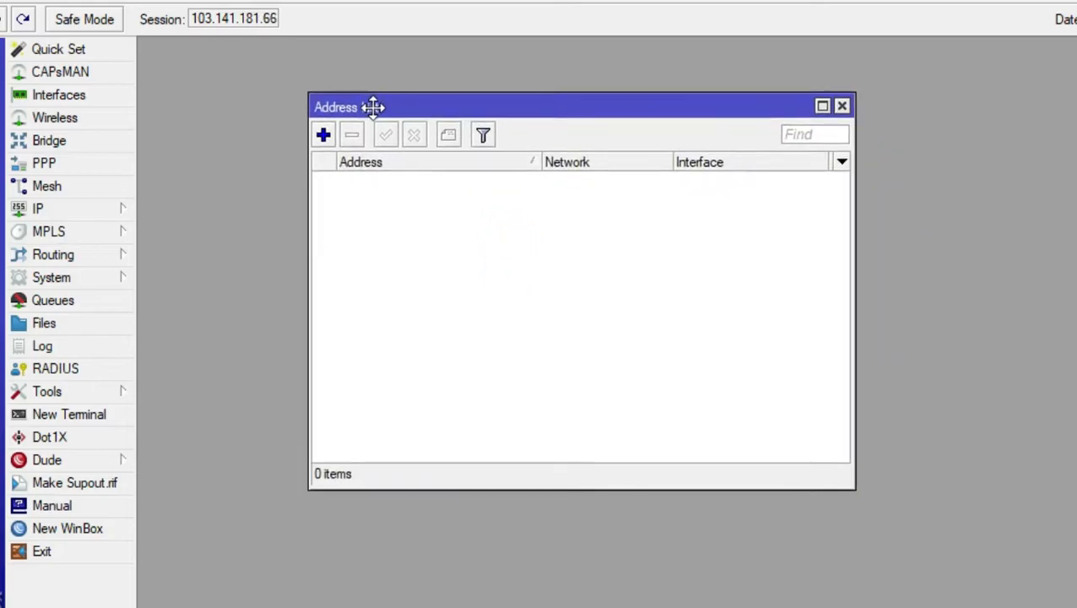
Add the IP address 192.168.206.139/24 on interface ether1
left_click(324, 135)
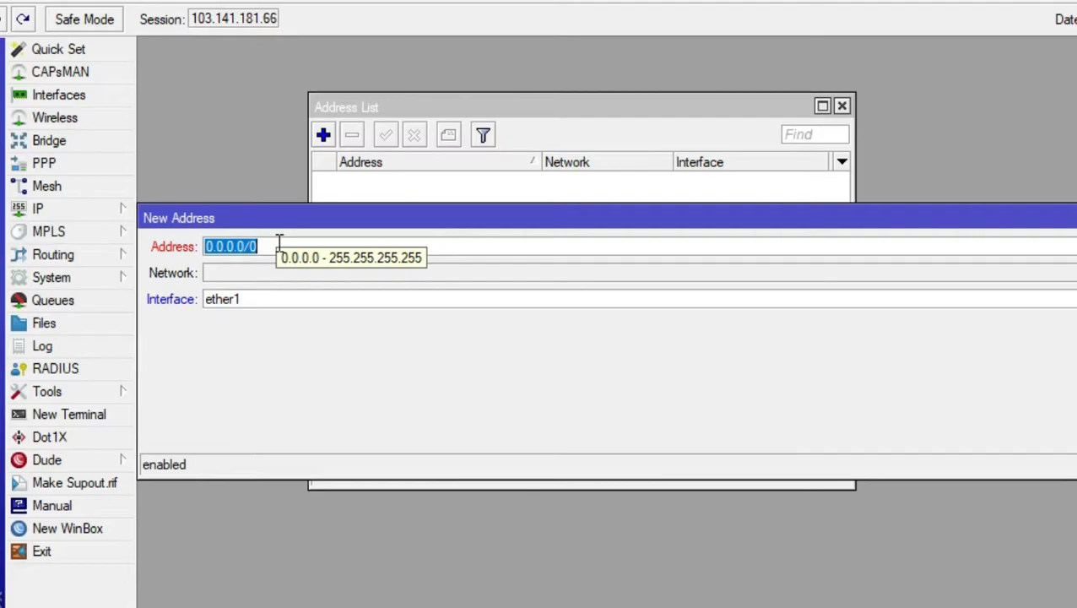
type("19")
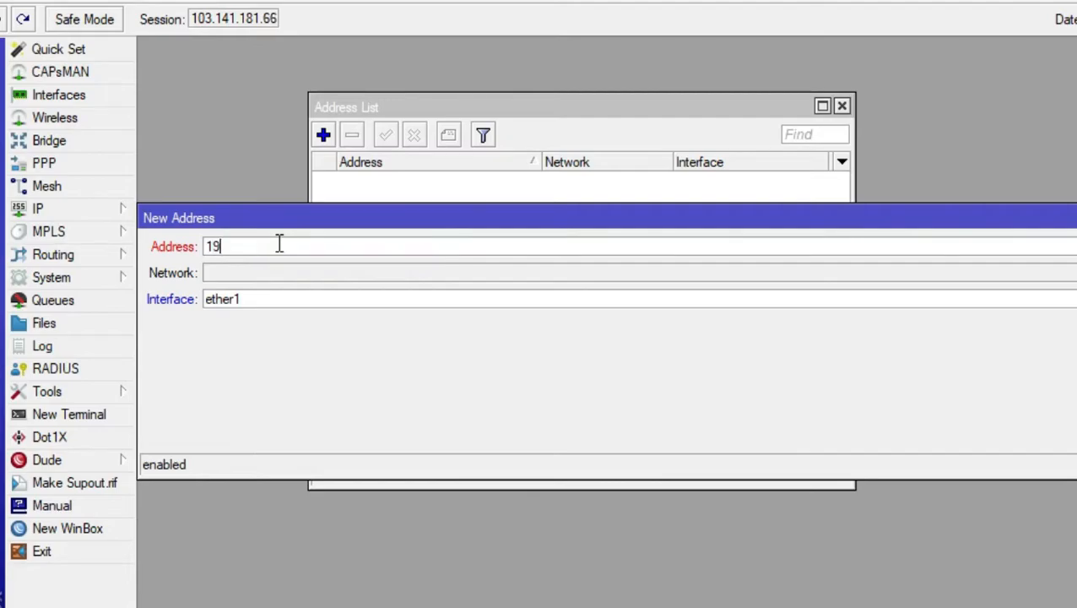
type("2.168.2")
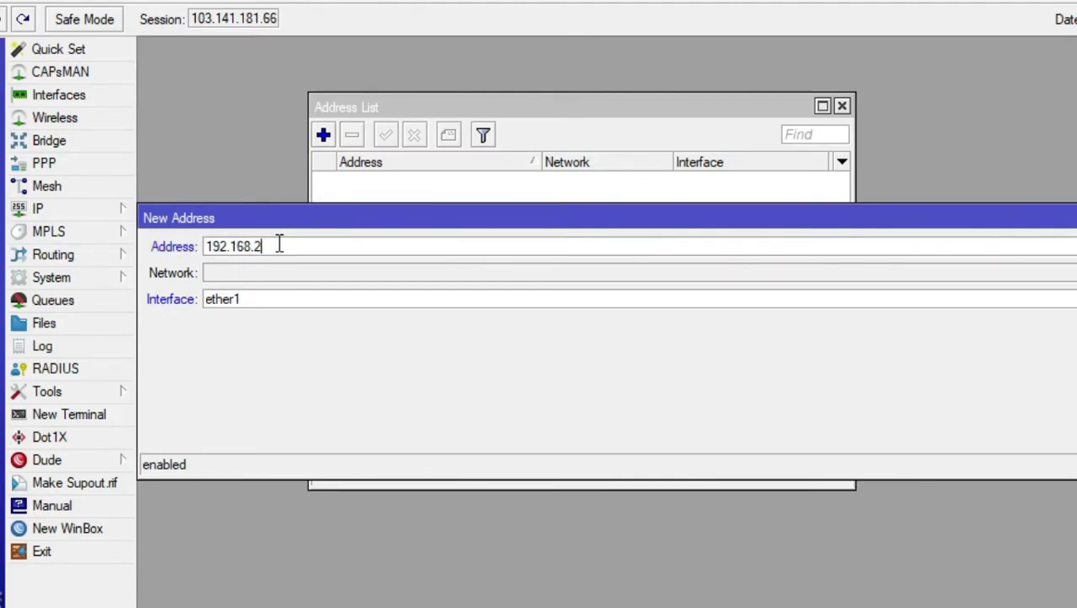
type("06.139/24")
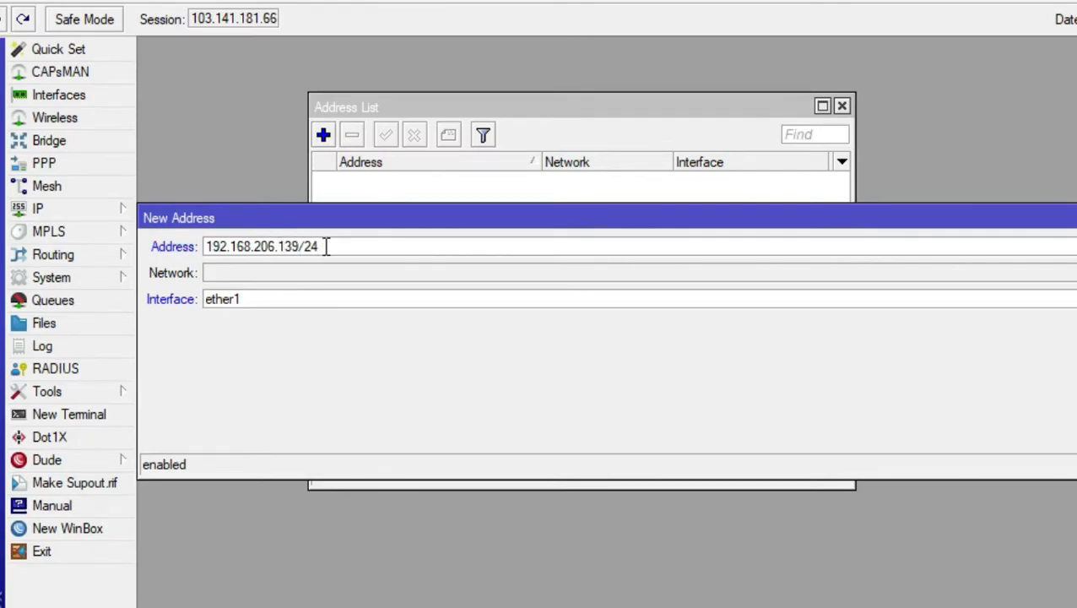
mouse_move(325, 246)
key("Return")
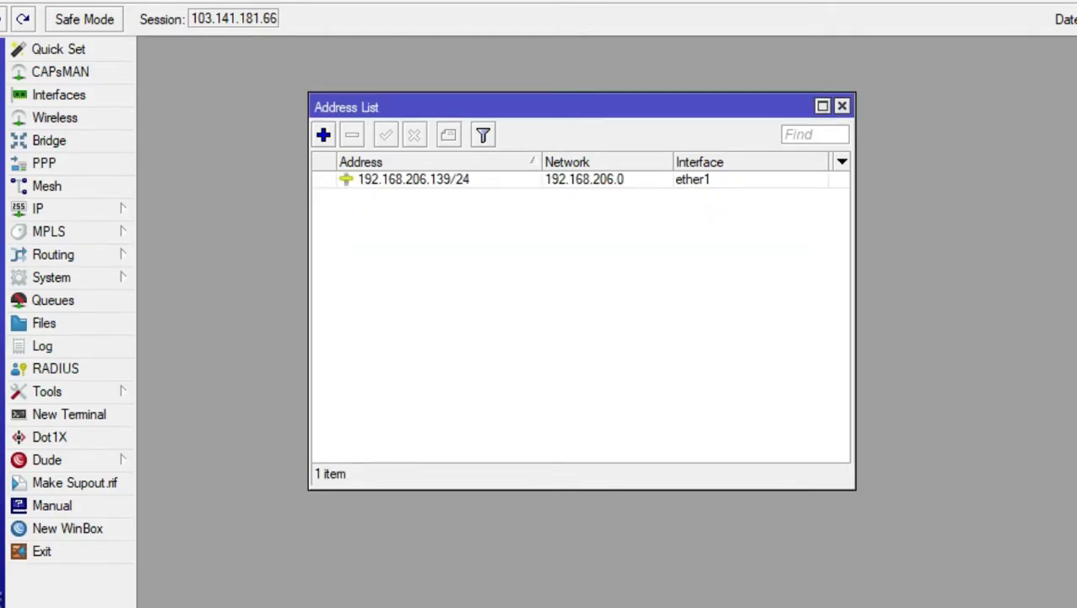
Add the comment "ip-internet" to the 192.168.206.139/24 address
left_click(426, 183)
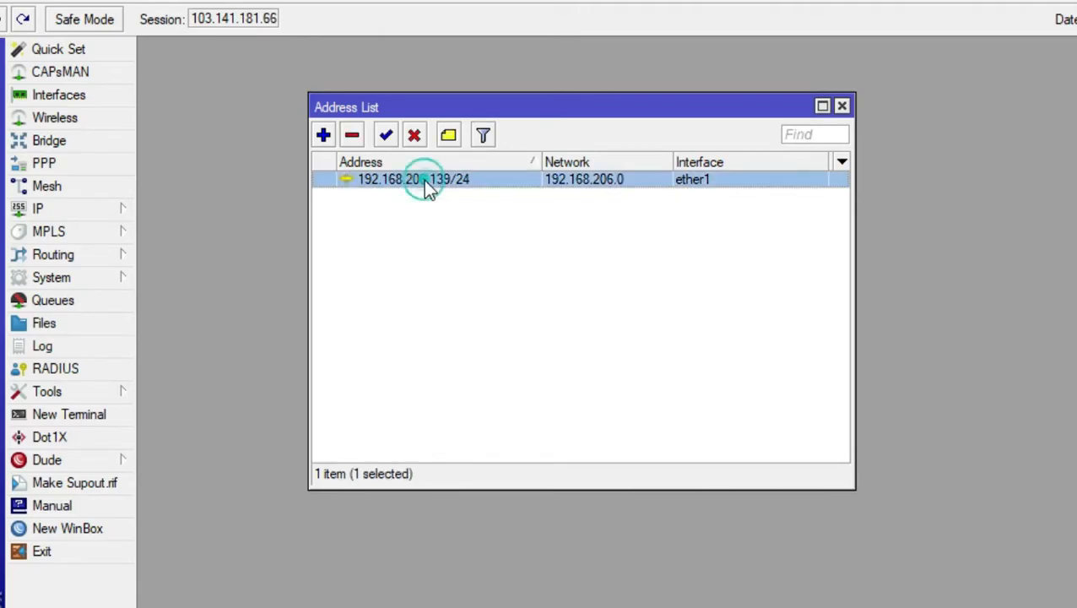
left_click(450, 137)
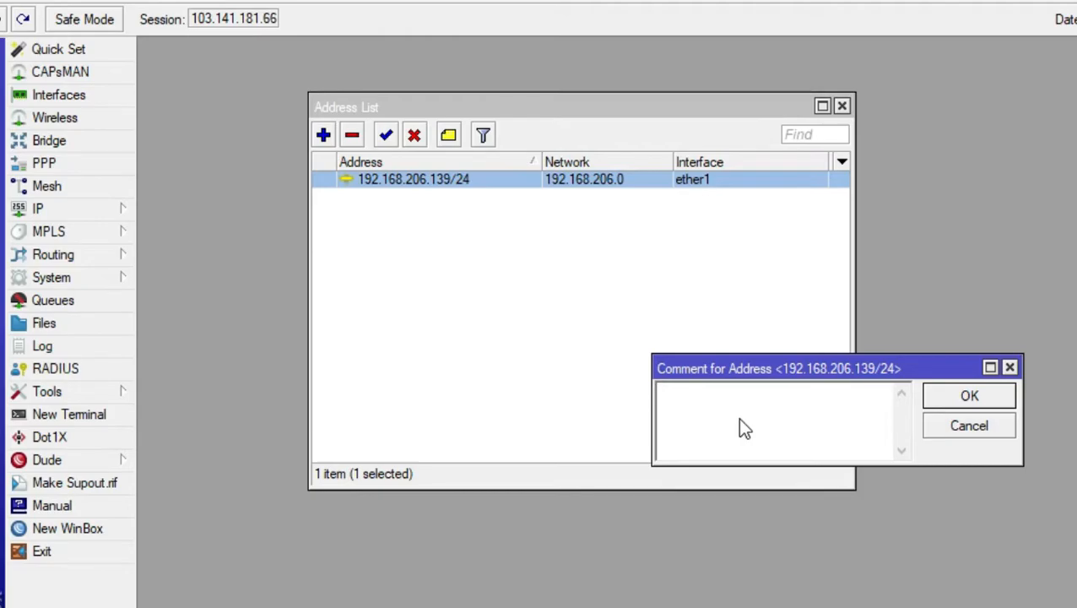
type("ip-internet")
left_click(984, 399)
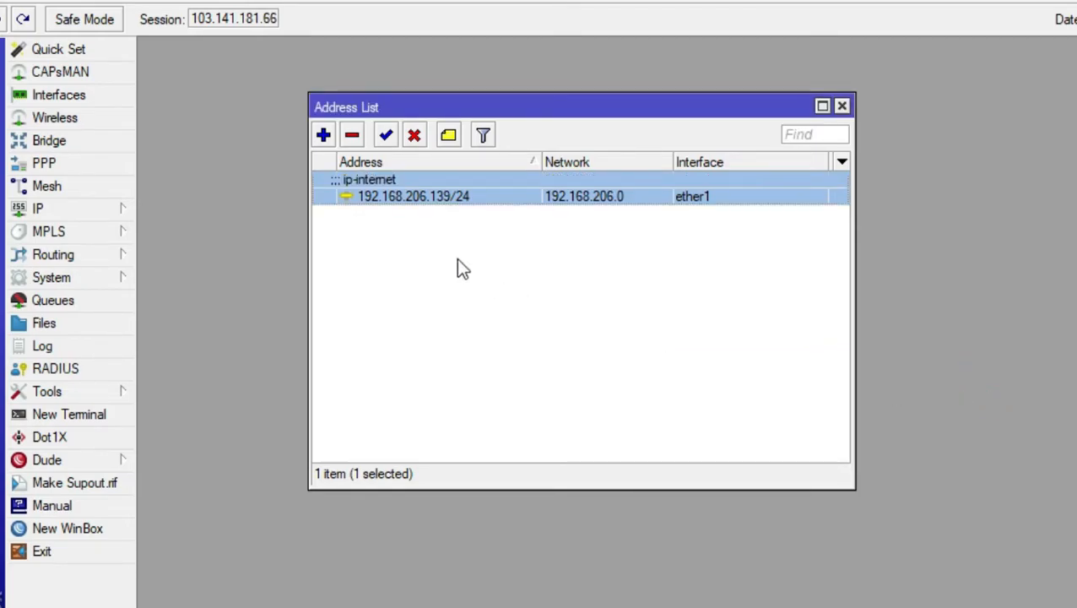
left_click(407, 230)
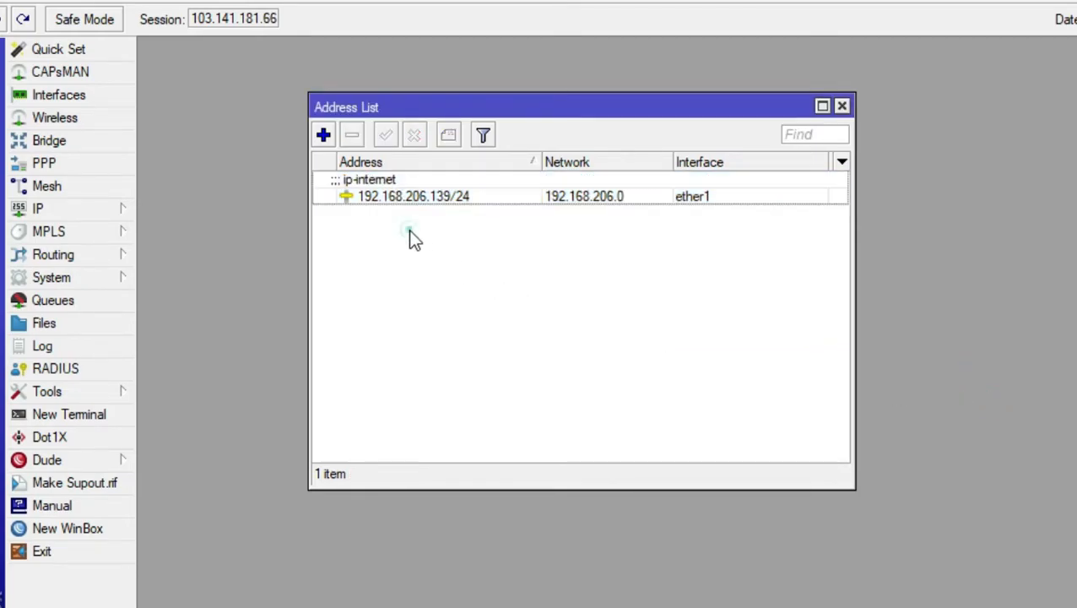
Add the IP address 10.0.0.1/24 on interface ether2
left_click(324, 135)
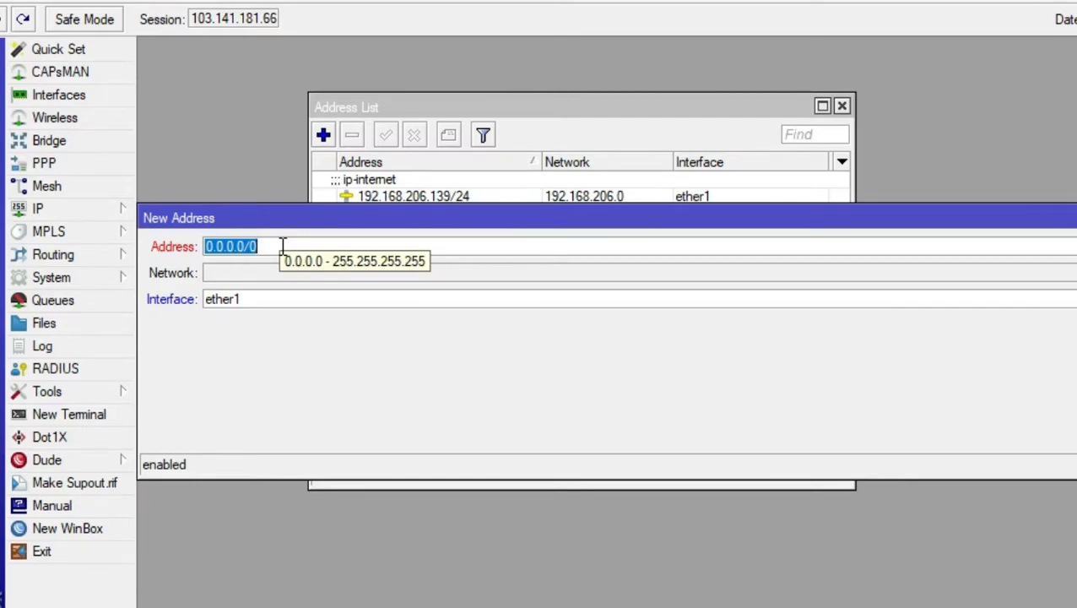
type("10")
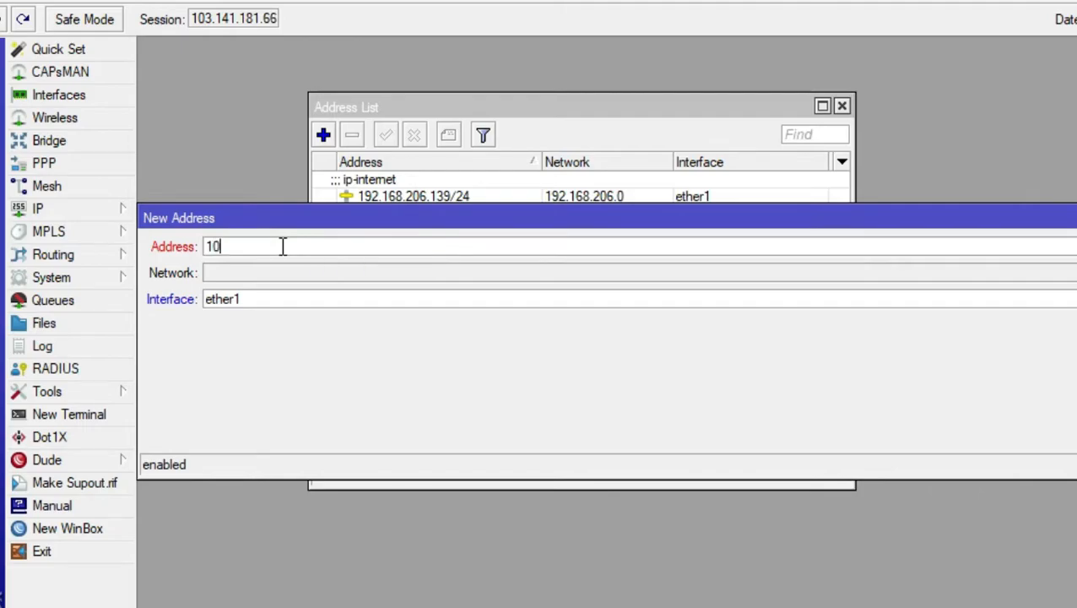
type(".0.0.1/24")
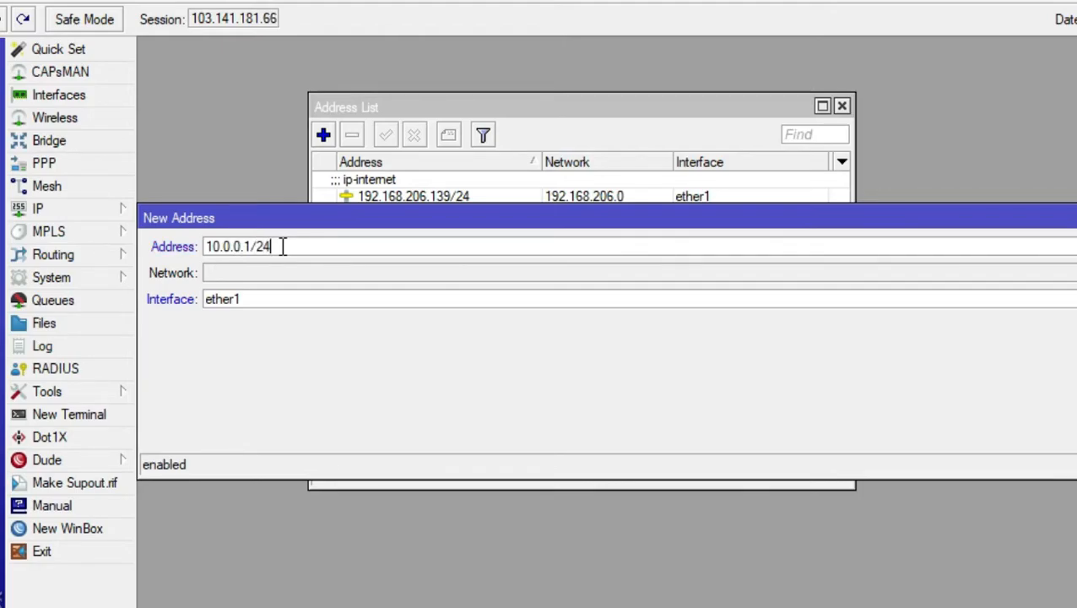
left_click(250, 299)
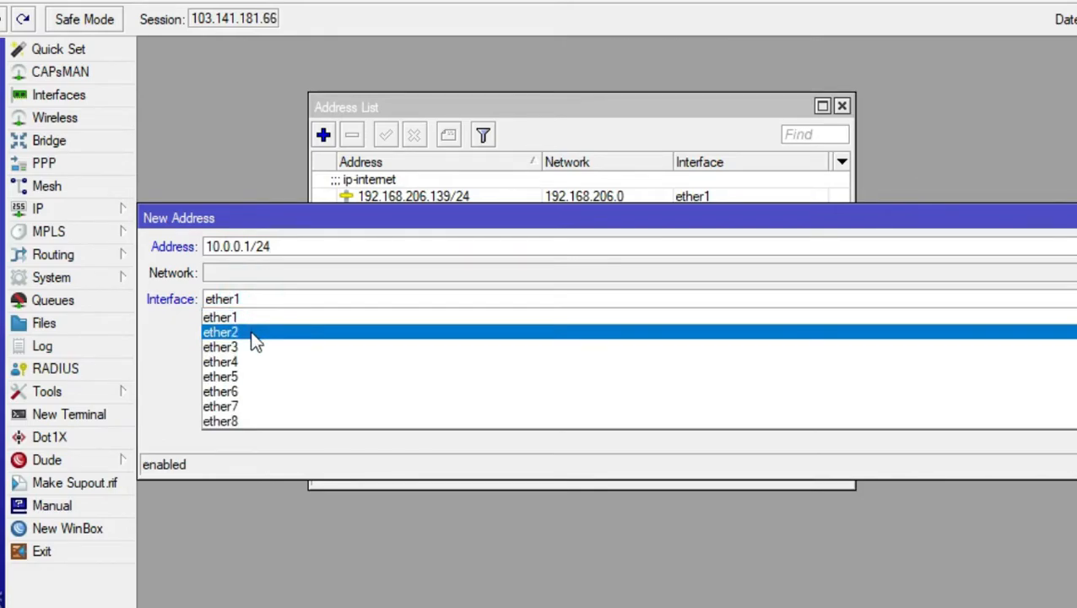
left_click(252, 334)
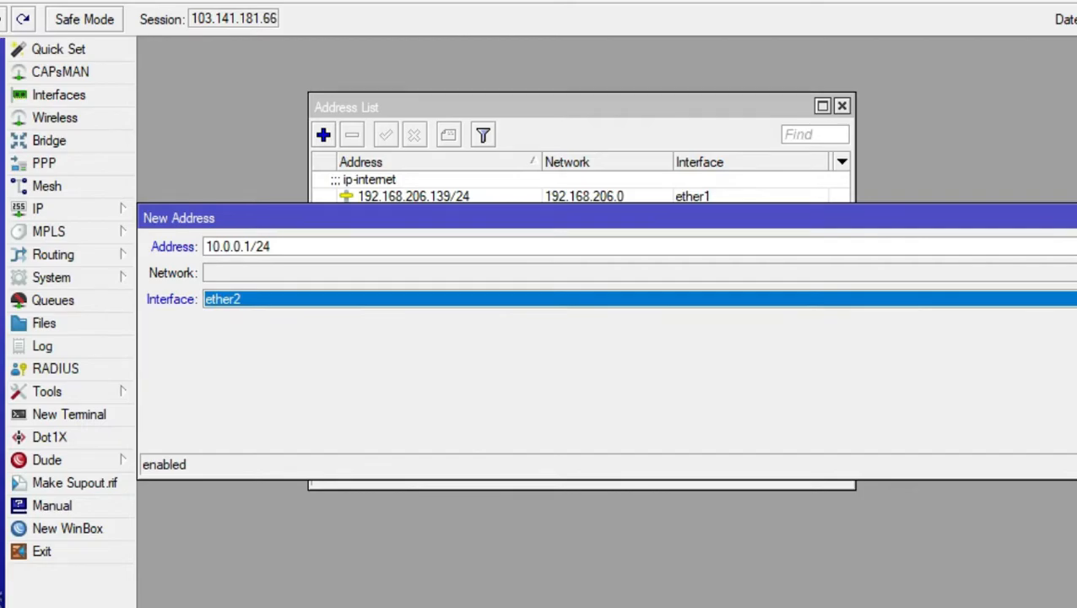
left_click(1076, 299)
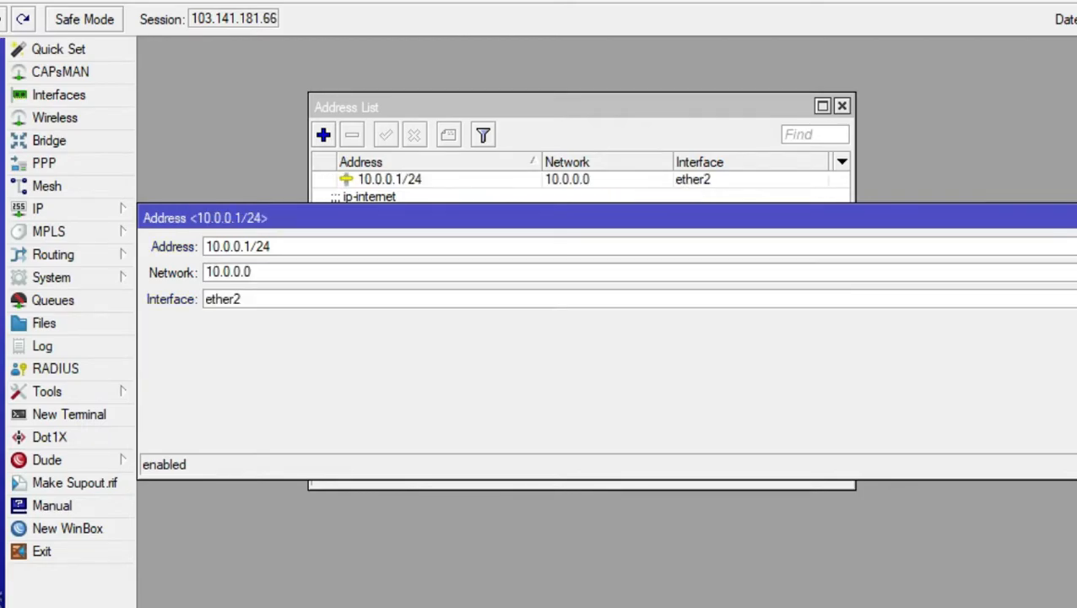
left_click(1076, 246)
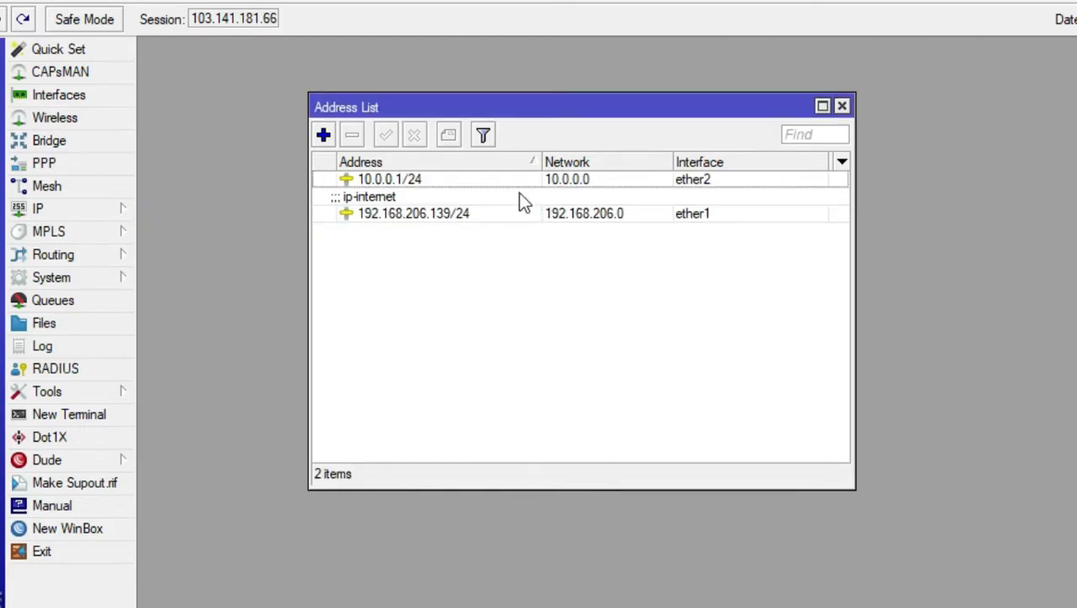
Add the comment "ip-lan" to the 10.0.0.1/24 address
left_click(426, 179)
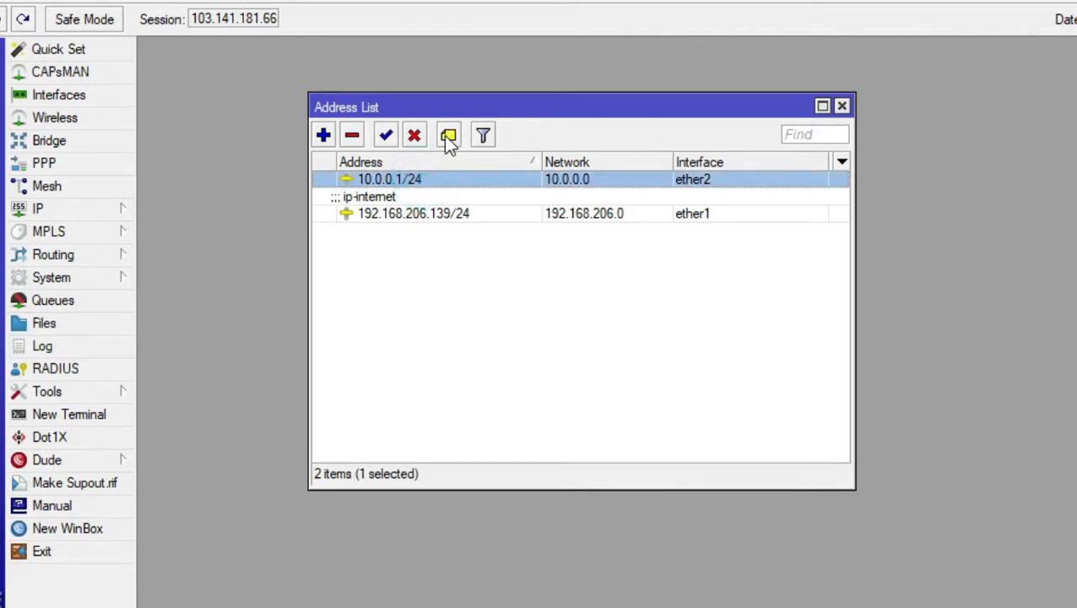
left_click(448, 135)
type("ip-")
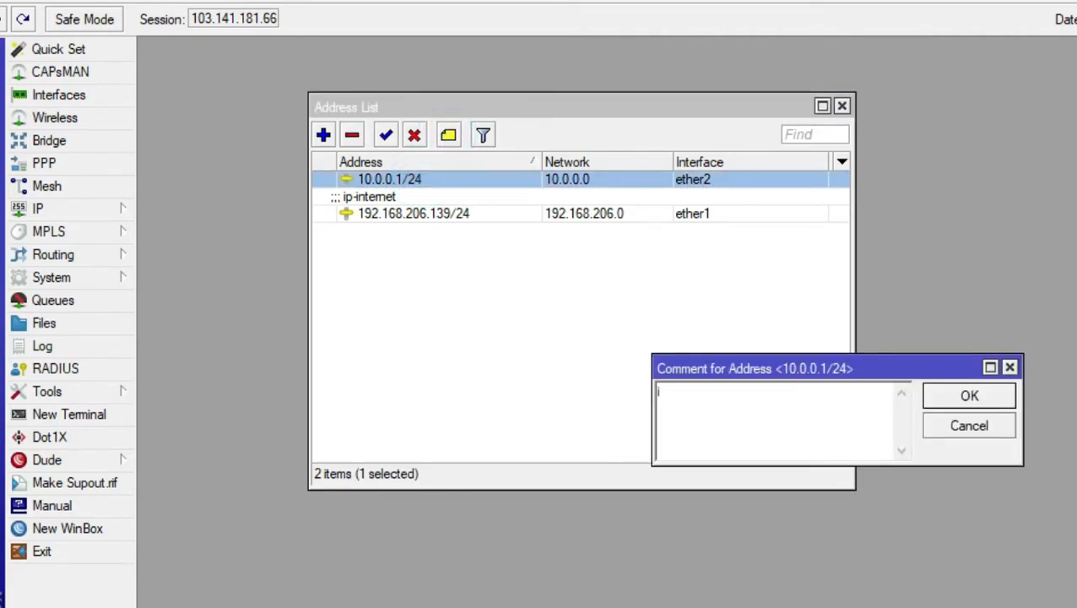
type("lan")
left_click(955, 404)
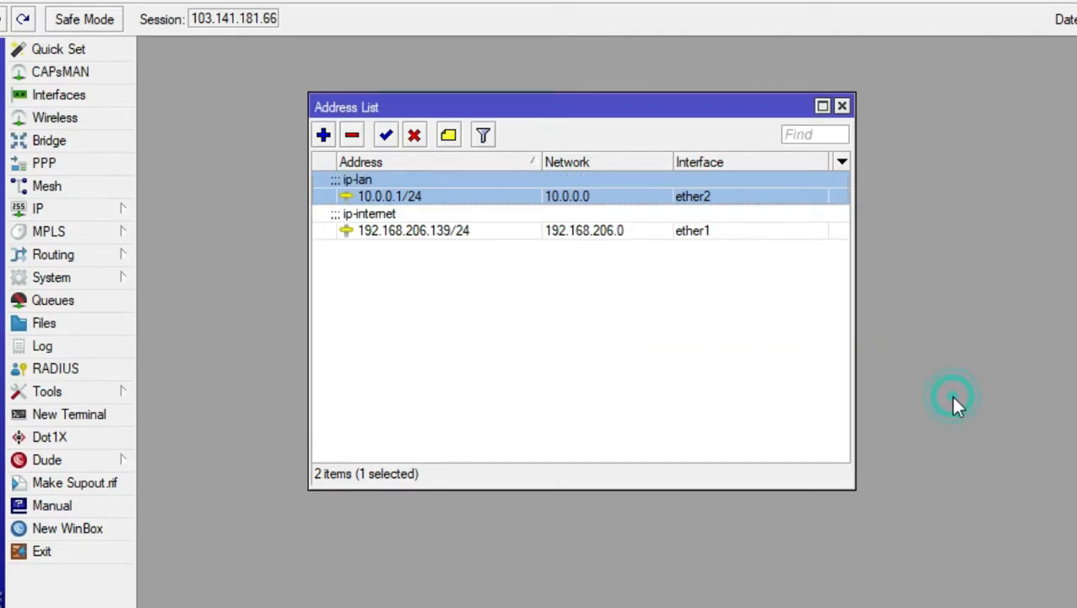
left_click(441, 329)
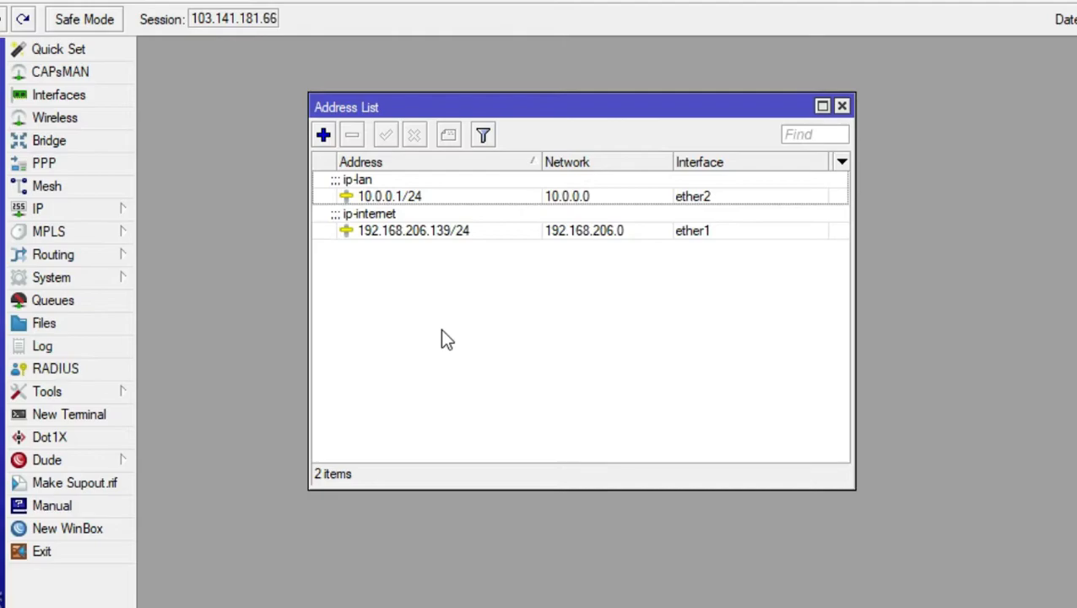
Open the route list and start a new route with destination 0.0.0.0/0
left_click(90, 211)
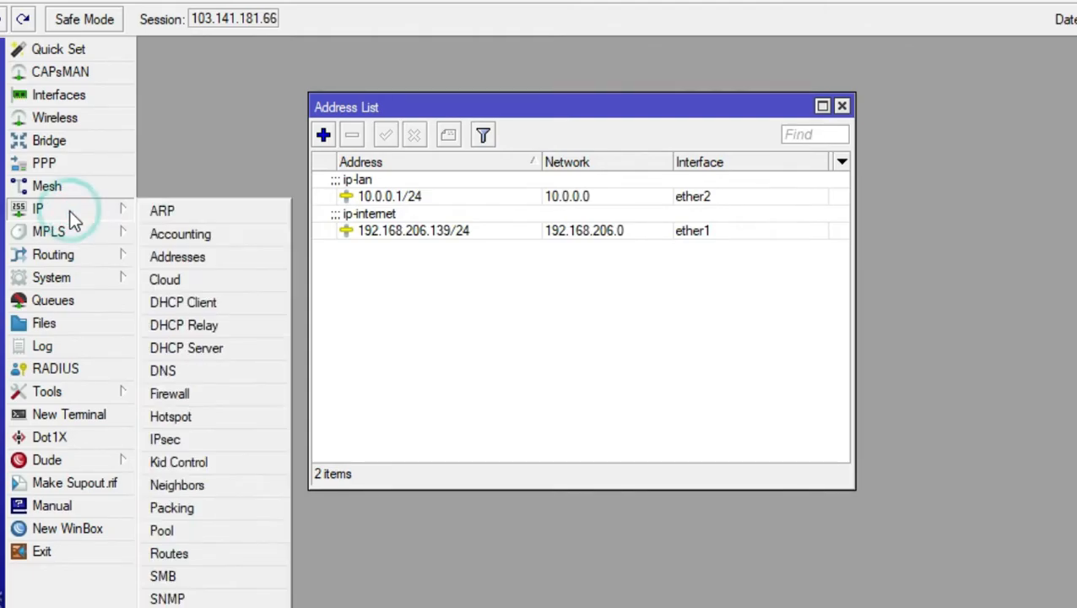
left_click(170, 554)
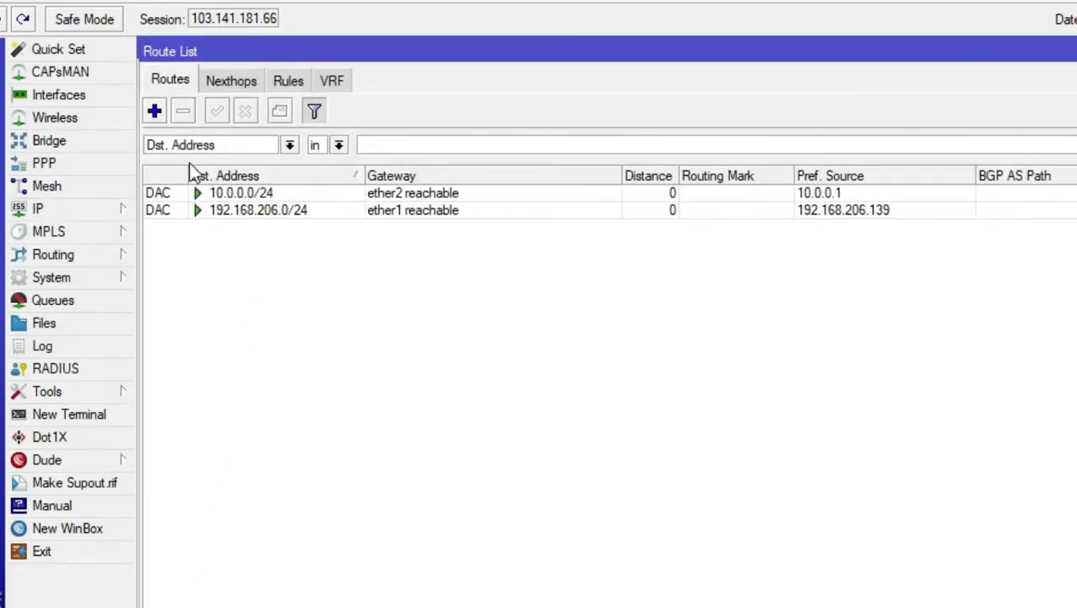
left_click(155, 112)
left_click(311, 308)
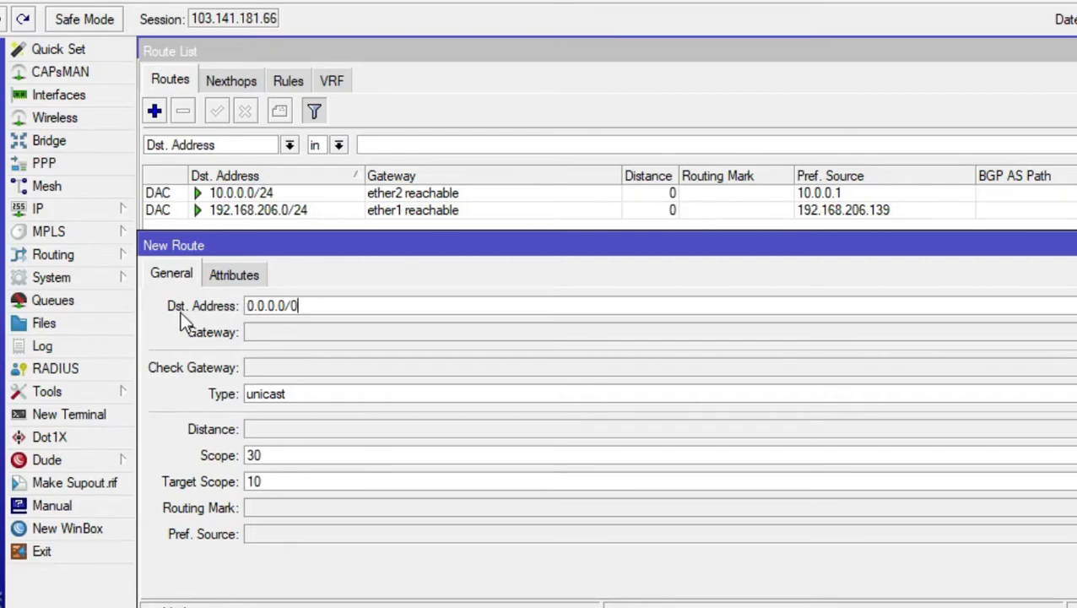
left_click_drag(315, 307, 245, 304)
left_click(315, 305)
left_click(271, 332)
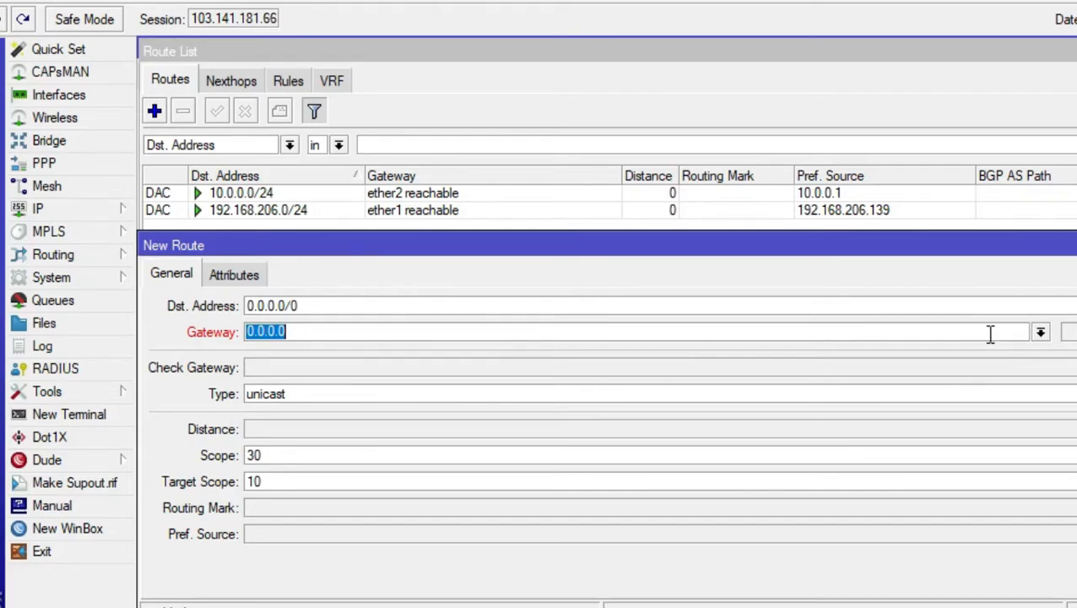
Set the new route's gateway to 192.168.206.2 and save the route
left_click(1040, 331)
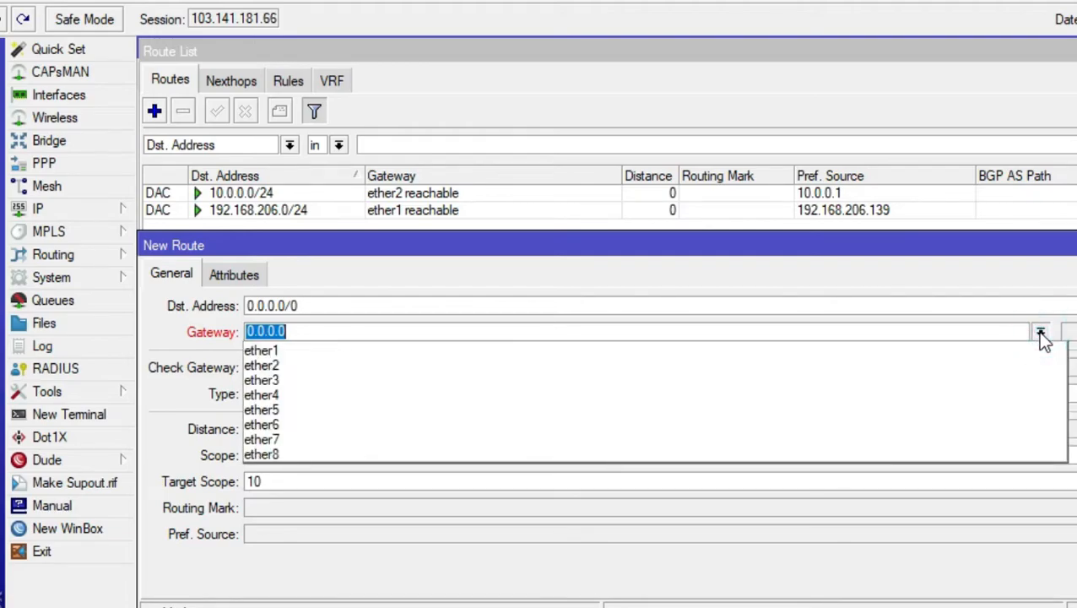
left_click(925, 353)
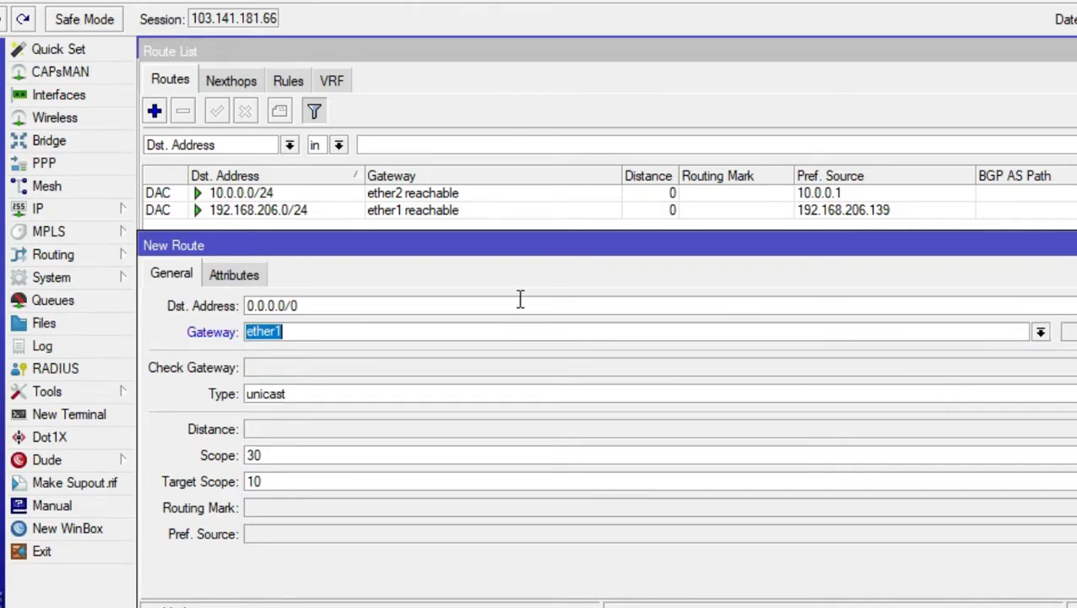
left_click(306, 332)
left_click_drag(295, 332, 237, 338)
type("192")
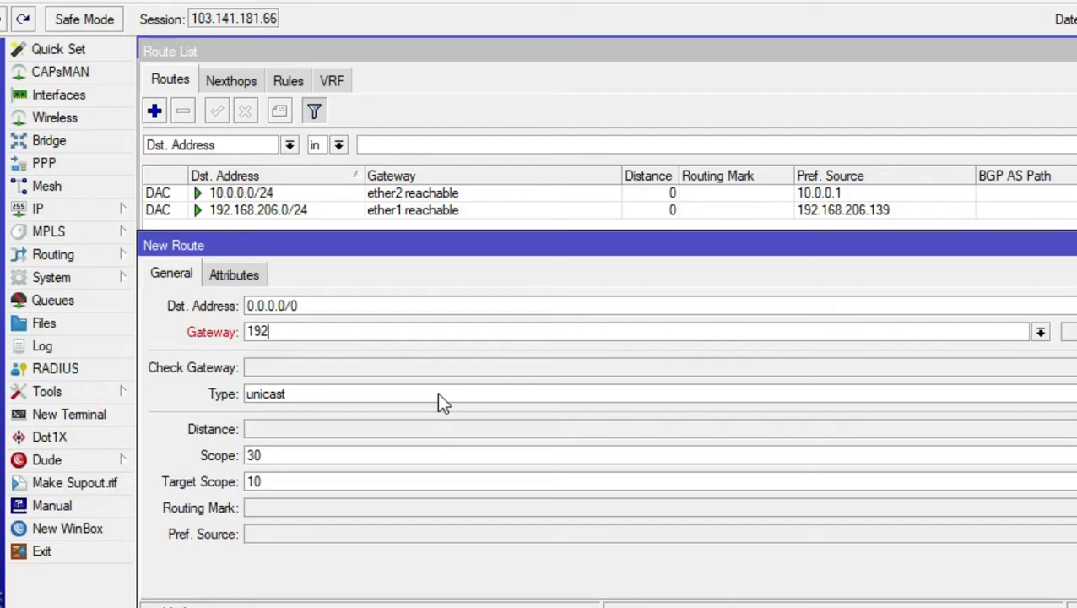
type(".168.206.2")
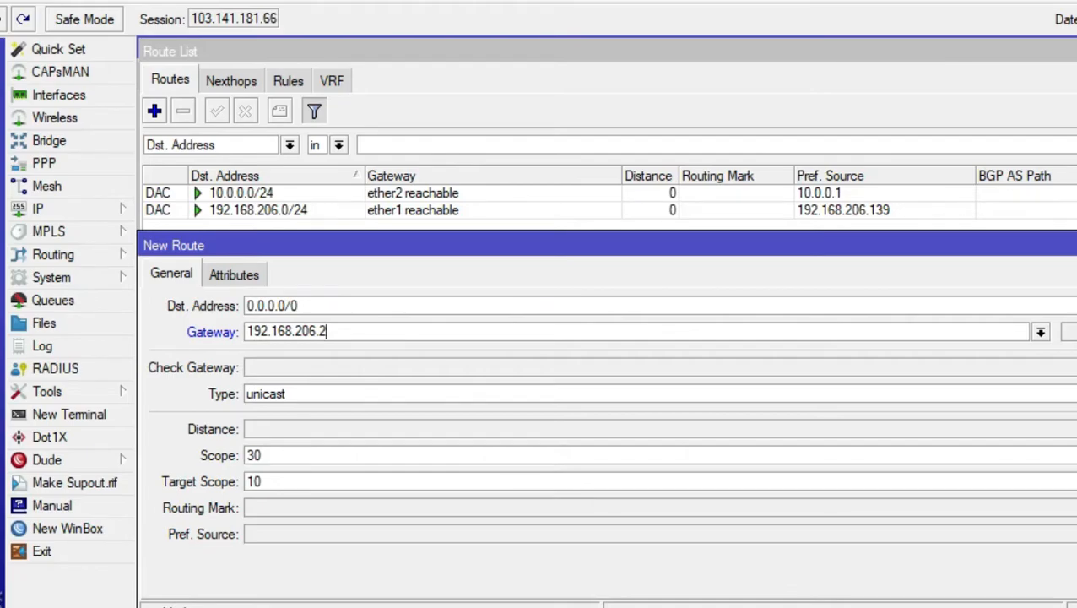
key("Return")
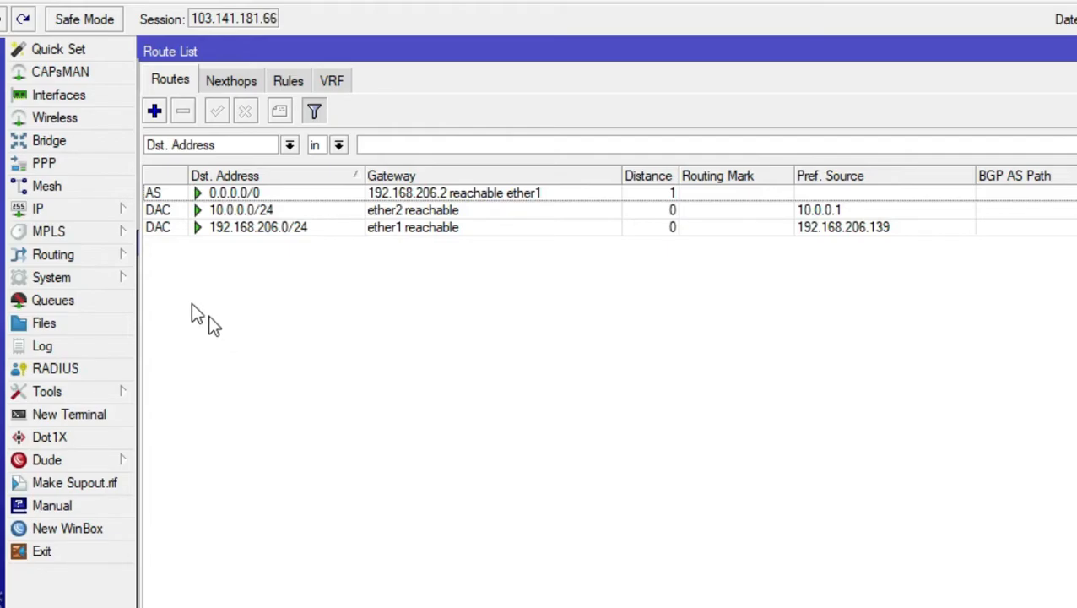
Open the DNS settings
left_click(66, 209)
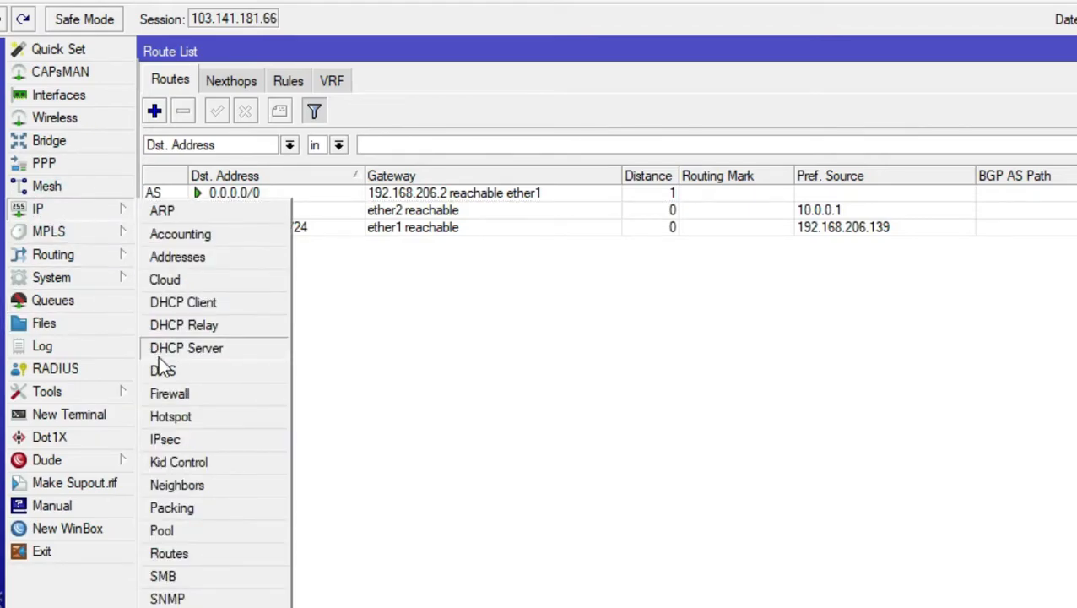
left_click(208, 374)
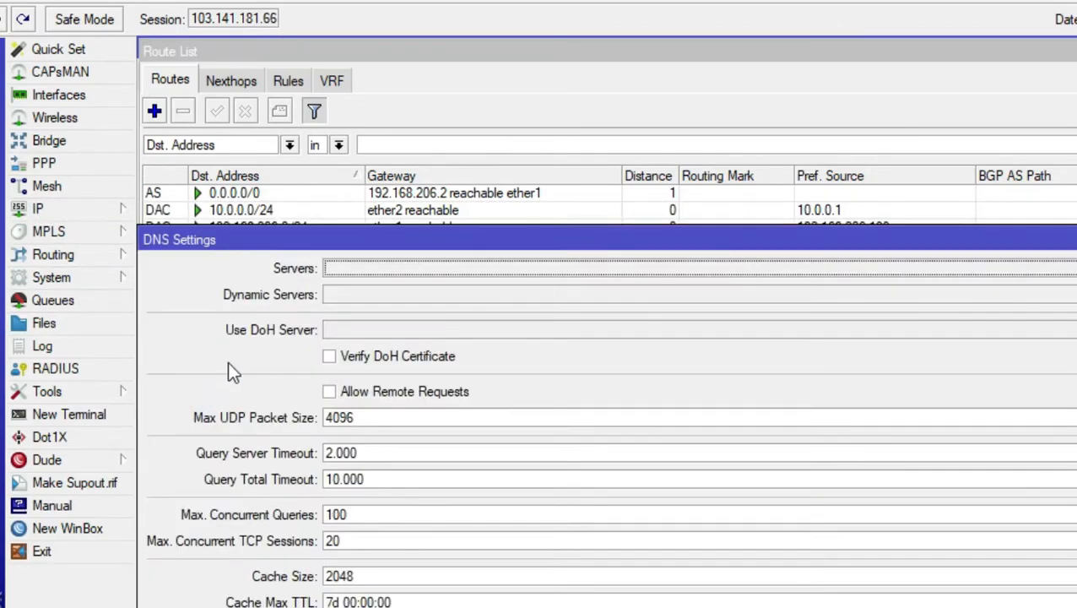
Set the DNS server to 8.8.8.8 and apply the DNS settings
left_click(352, 267)
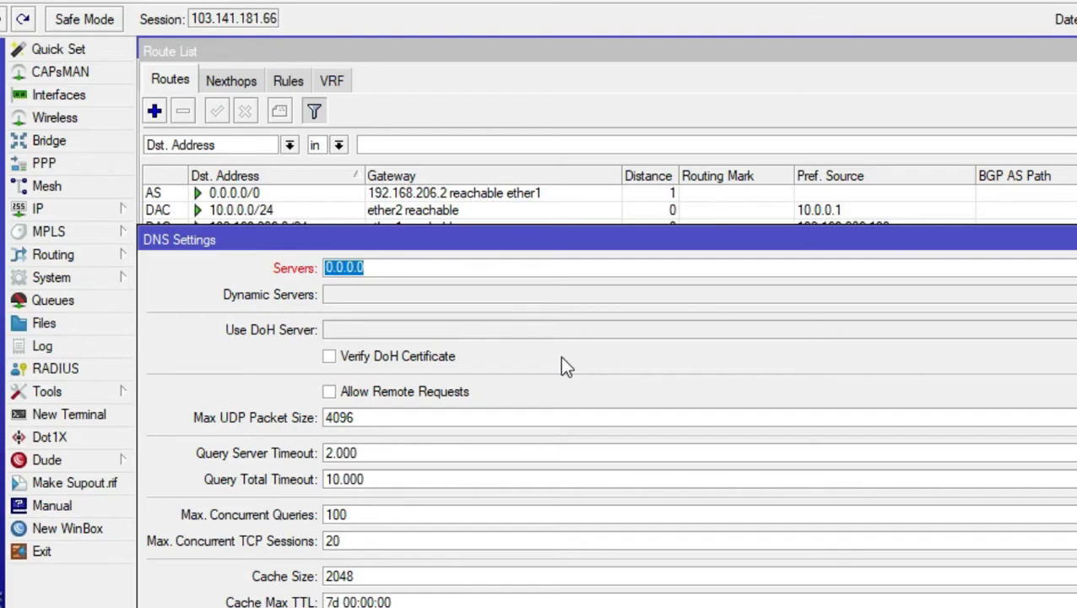
type("8.8.8.")
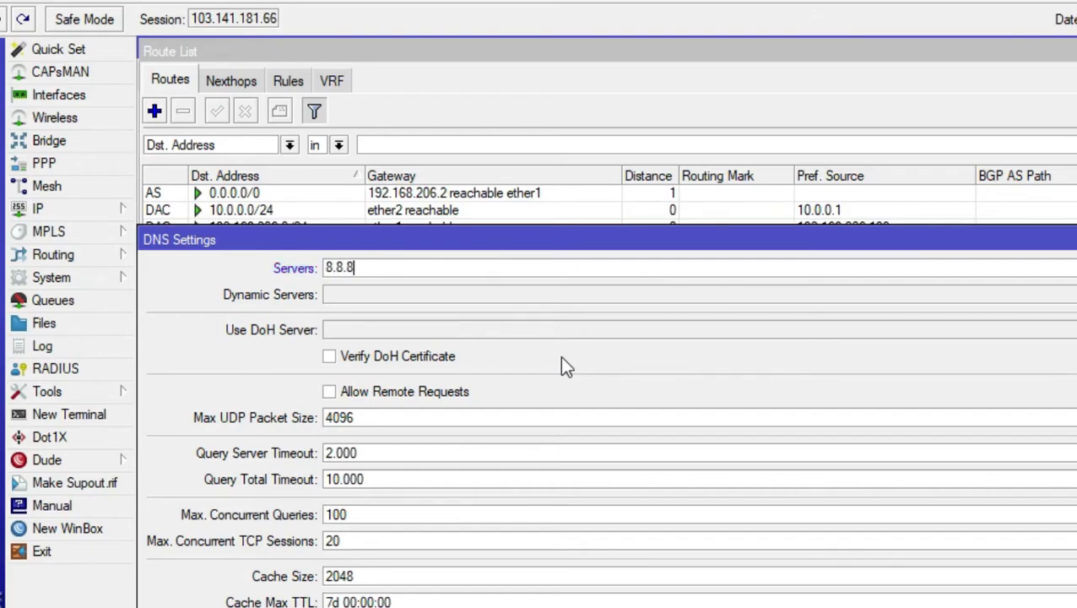
type("8")
left_click(1073, 268)
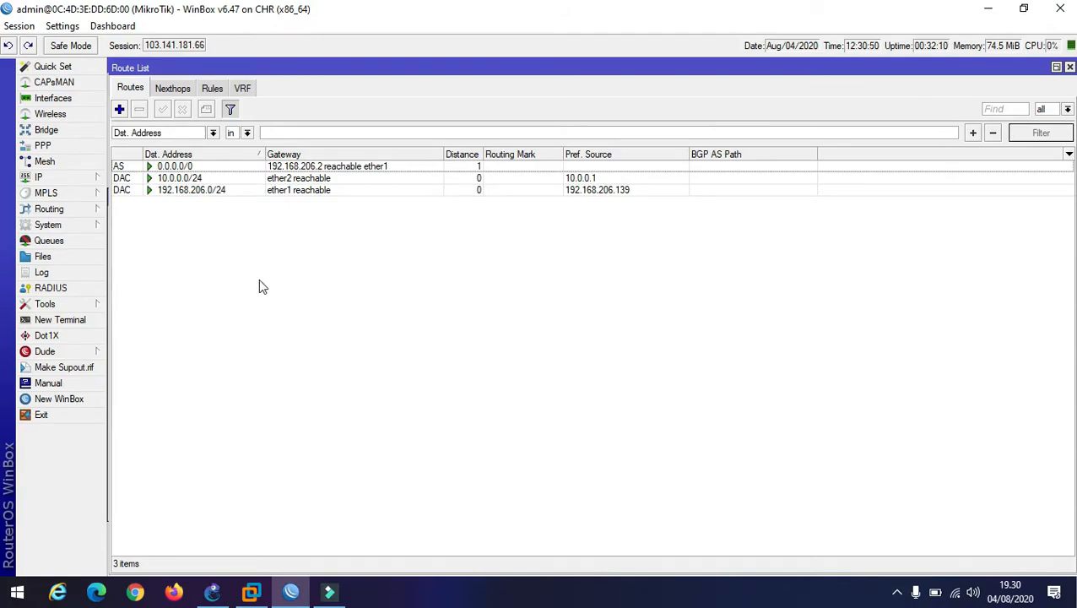
Open a new terminal and ping google.com from the router, stopping after a while
left_click(88, 319)
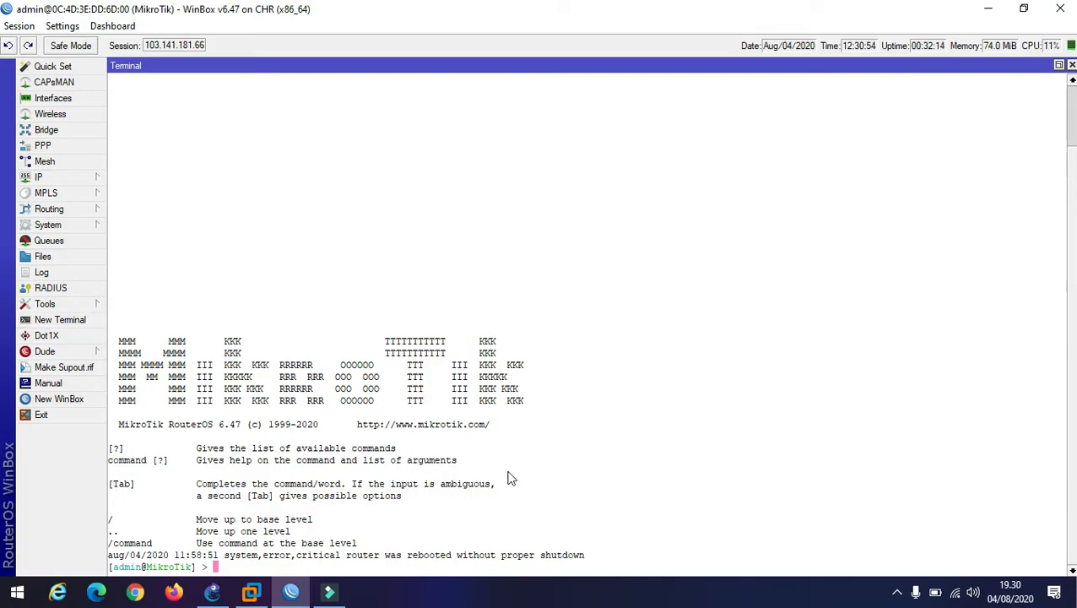
left_click(1073, 65)
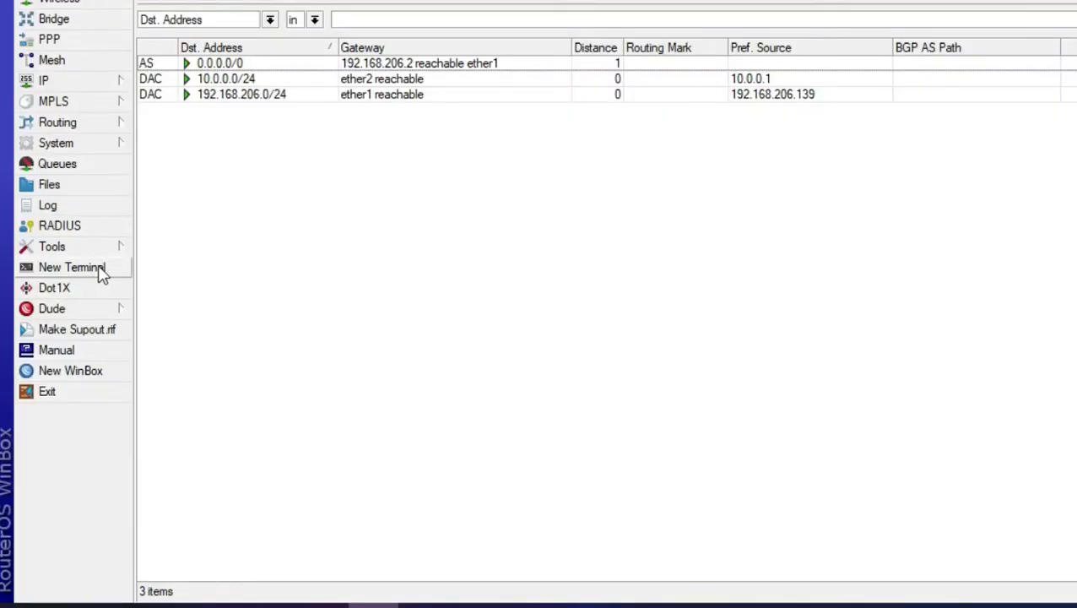
left_click(98, 270)
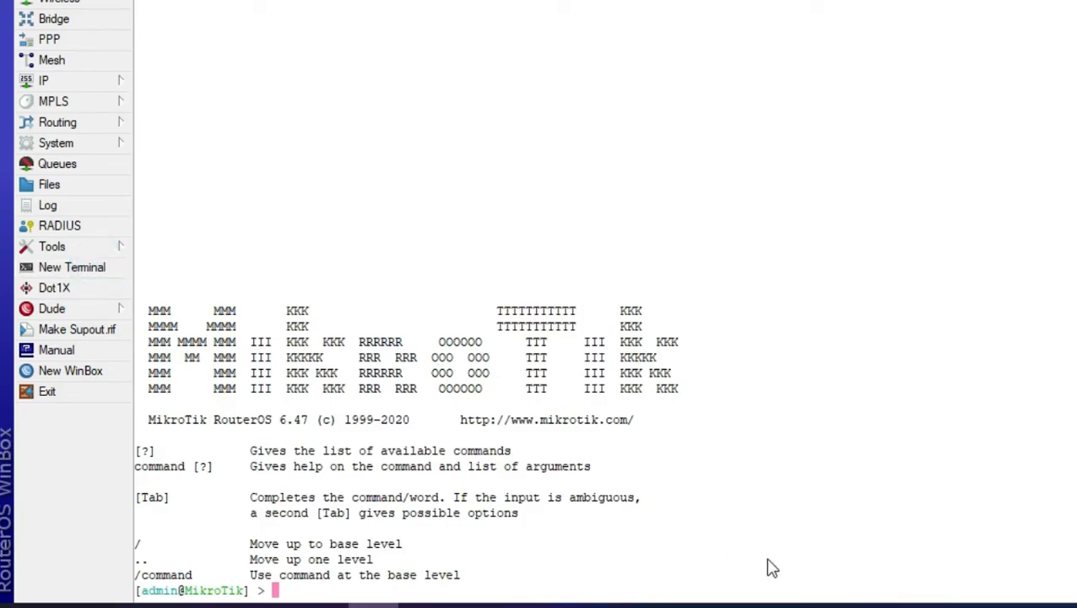
type("ping googl")
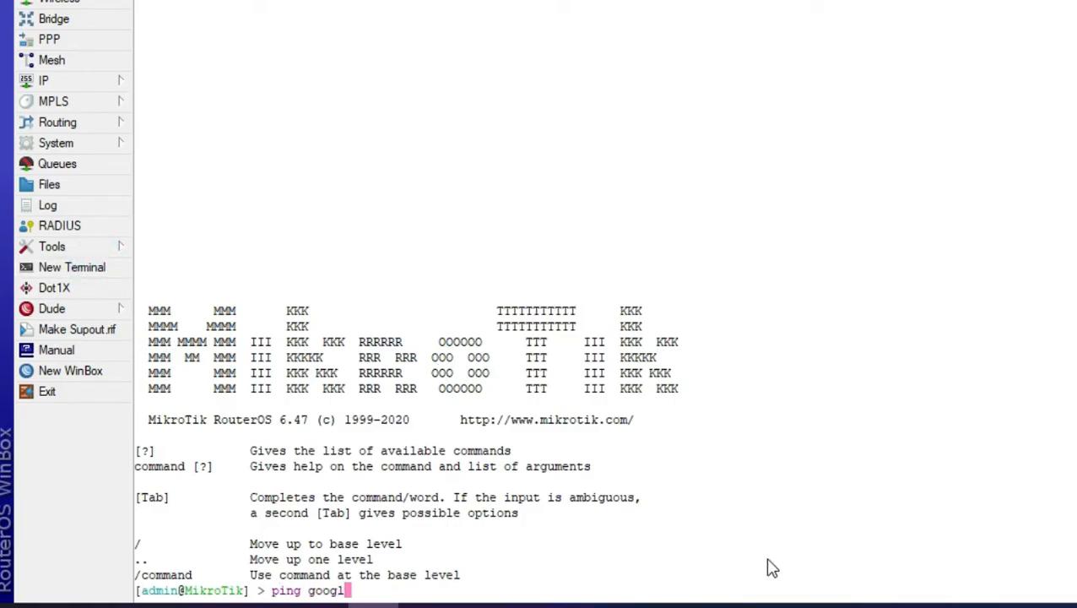
type("e.com")
key("Return")
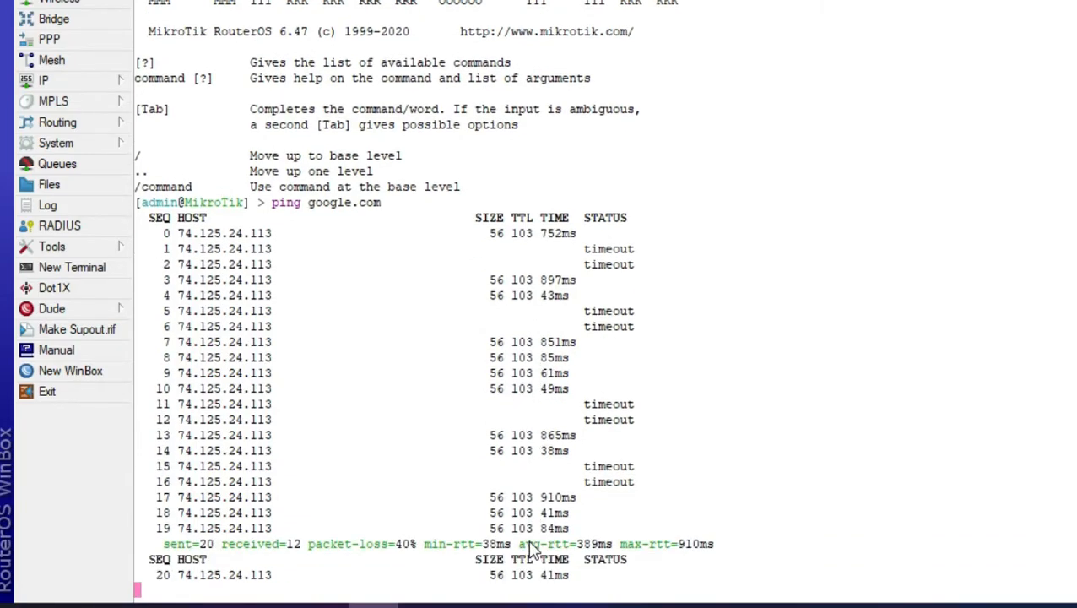
key("ctrl+c")
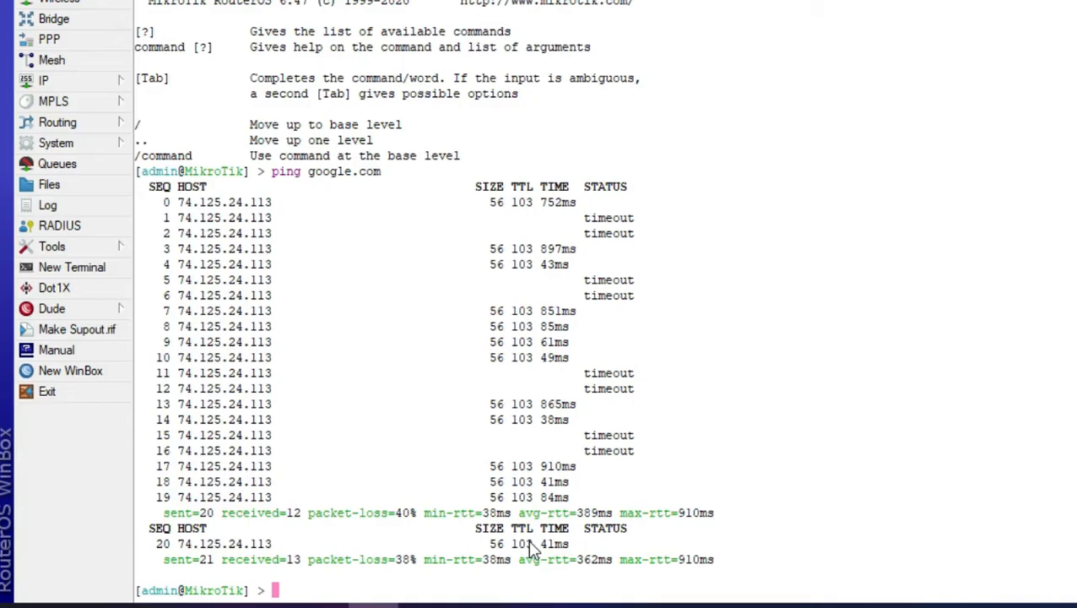
Ping google.com with source address 10.0.0.1
key("Return")
key("Return")
key("Return")
key("Return")
key("Return")
type("ping google.com ")
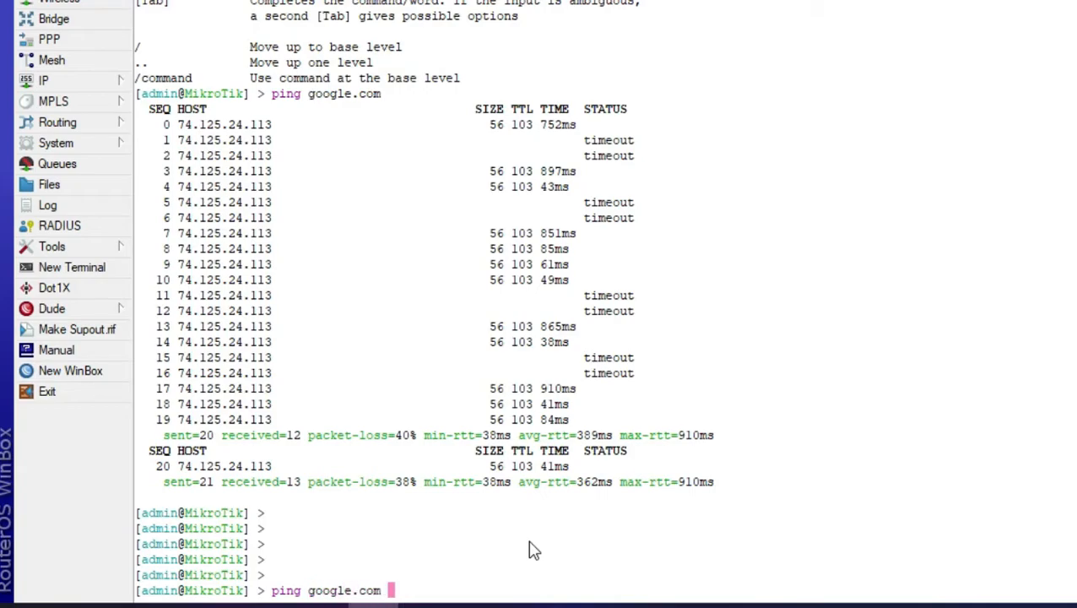
type("sr")
key("Tab")
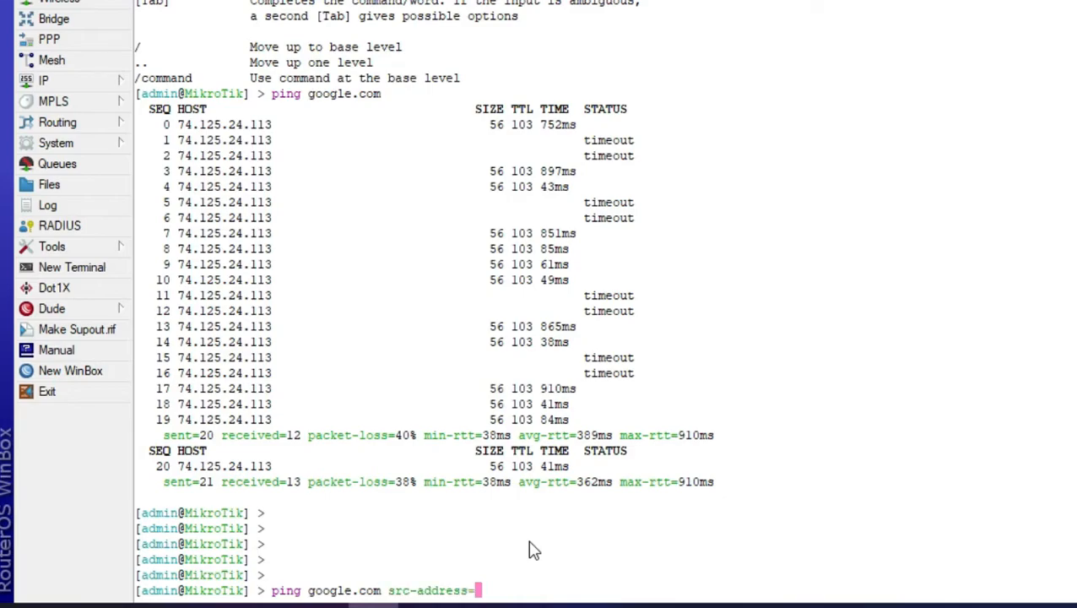
type("10.0.0.1")
key("Return")
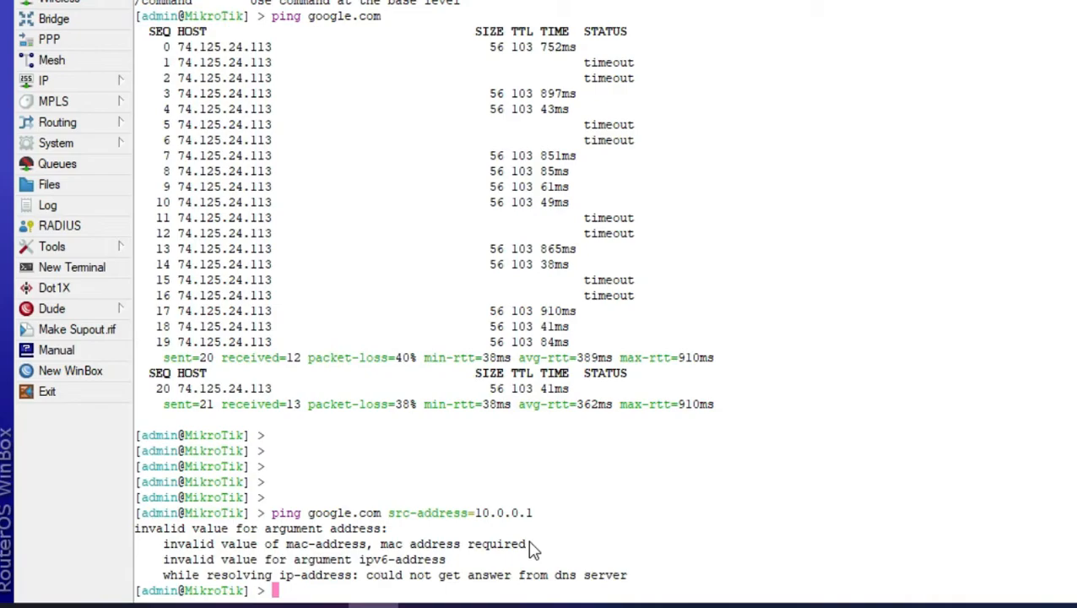
Ping 8.8.8.8 from the router and stop the ping
type("ping 8.8.8.8")
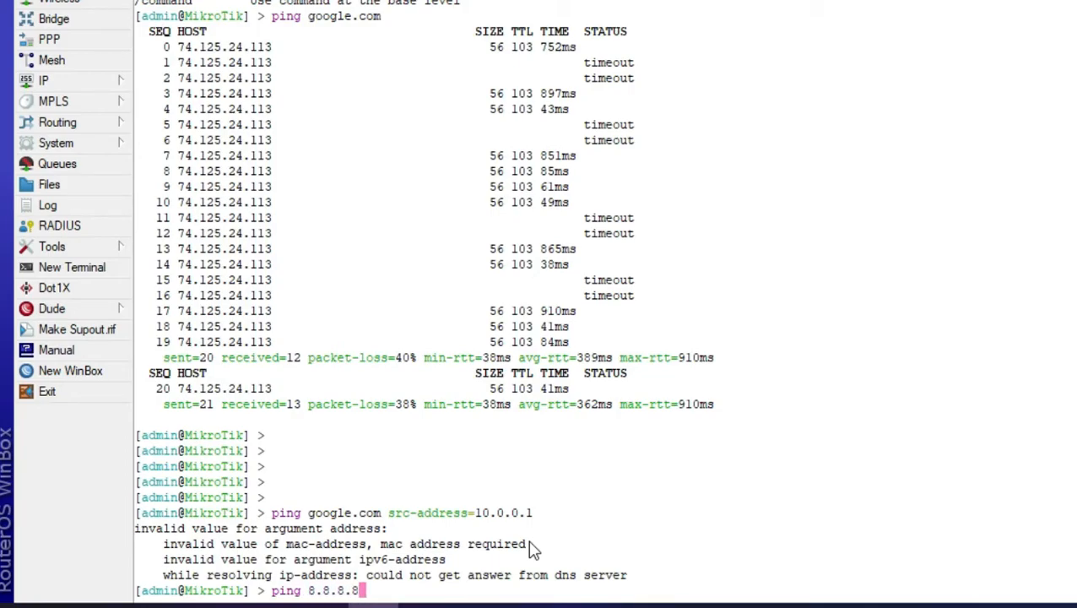
key("Return")
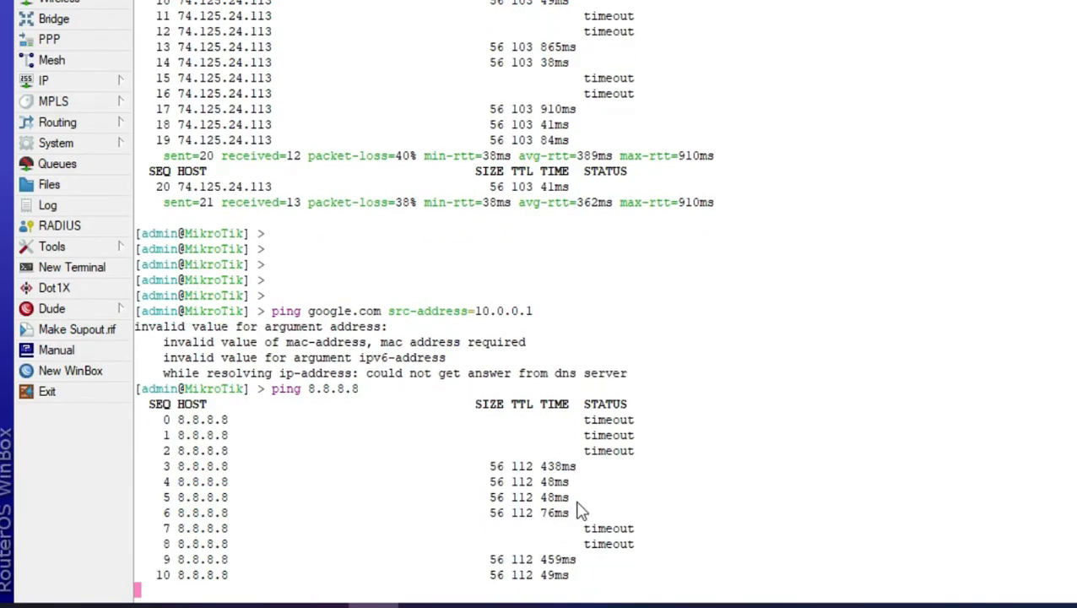
key("ctrl+c")
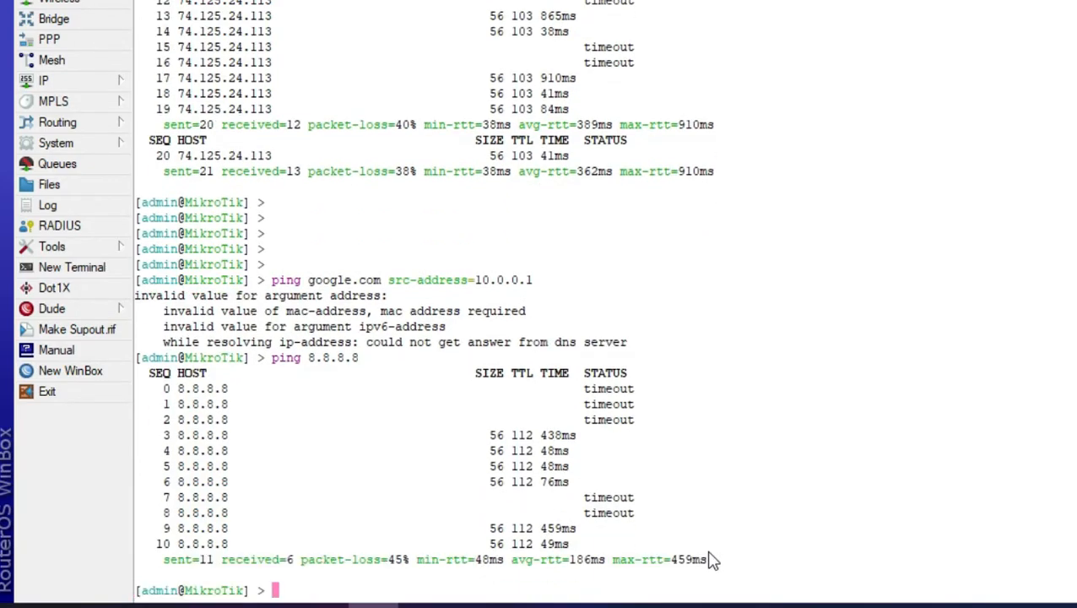
Repeat the ping to 8.8.8.8 with source address 10.0.0.1 and stop it
key("Up")
type("src-address=")
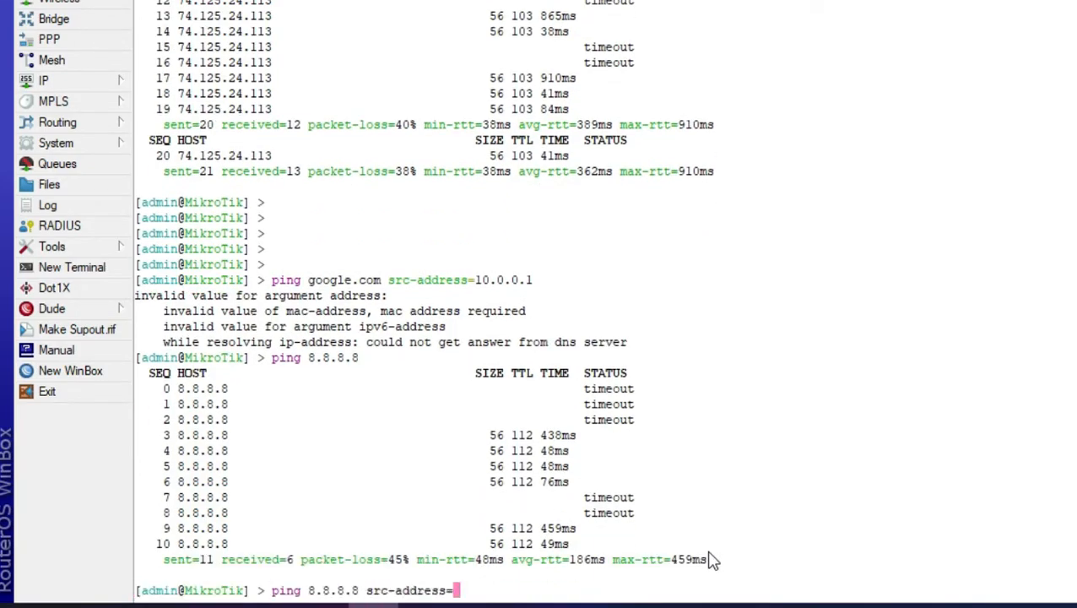
type("10.")
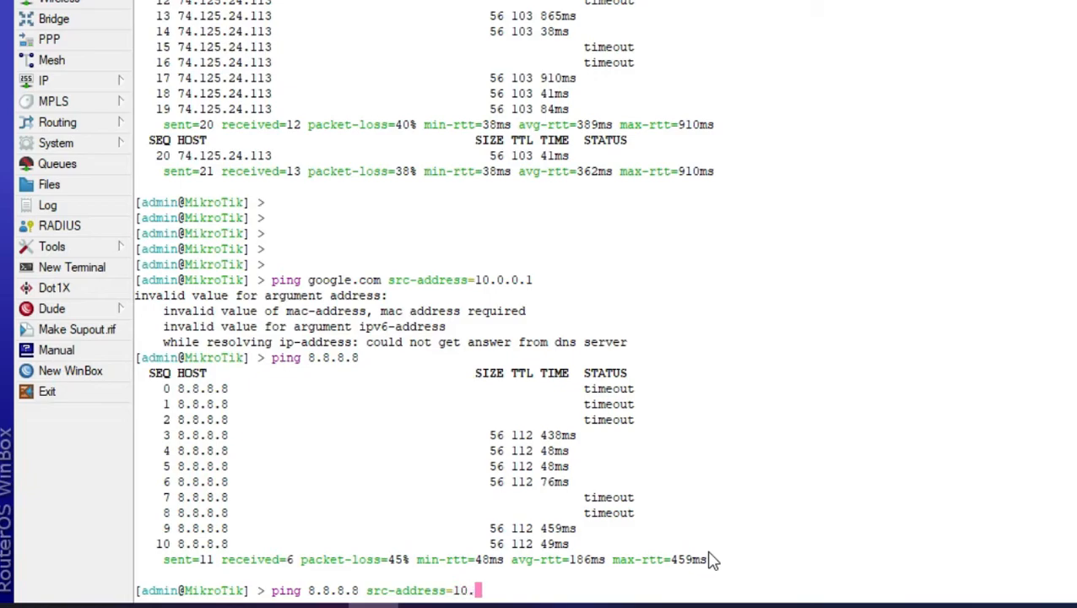
type("0.0.1")
key("Return")
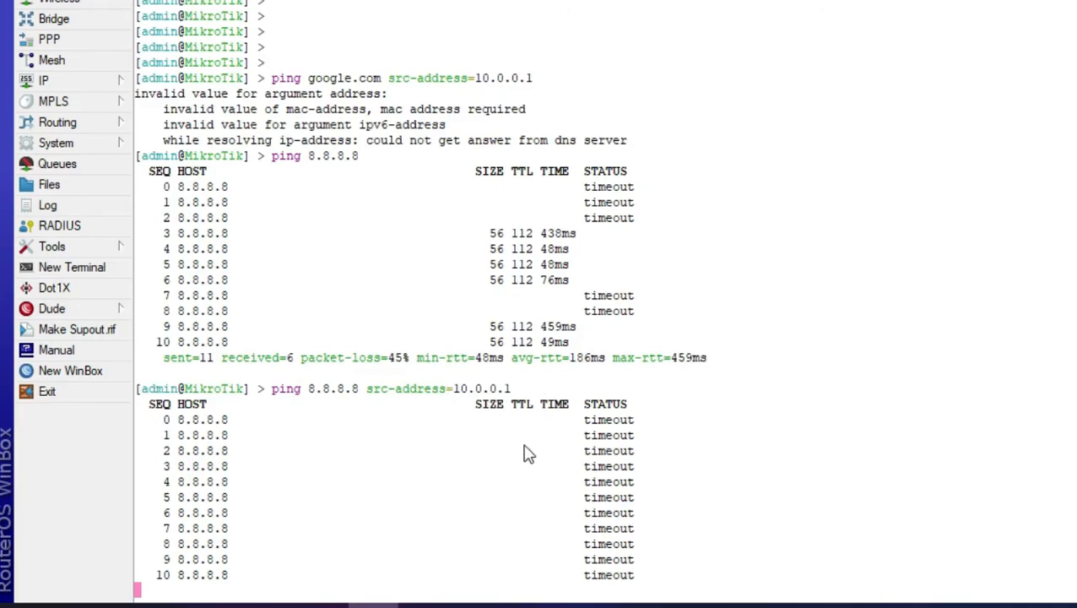
key("ctrl+c")
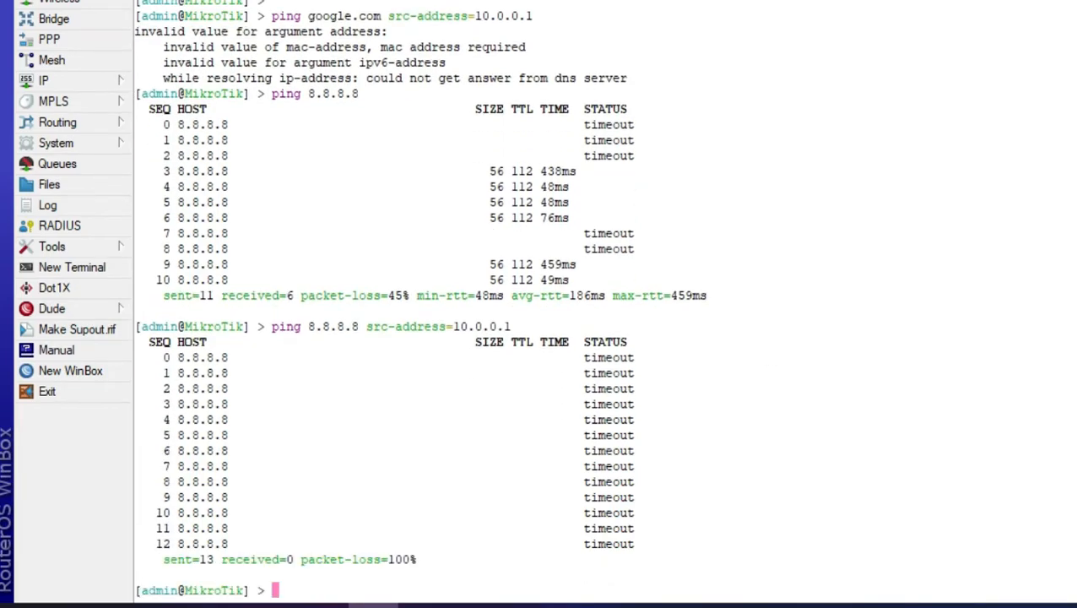
Close the terminal, open the firewall NAT rules and add a srcnat rule with out-interface ether1
left_click(1071, 65)
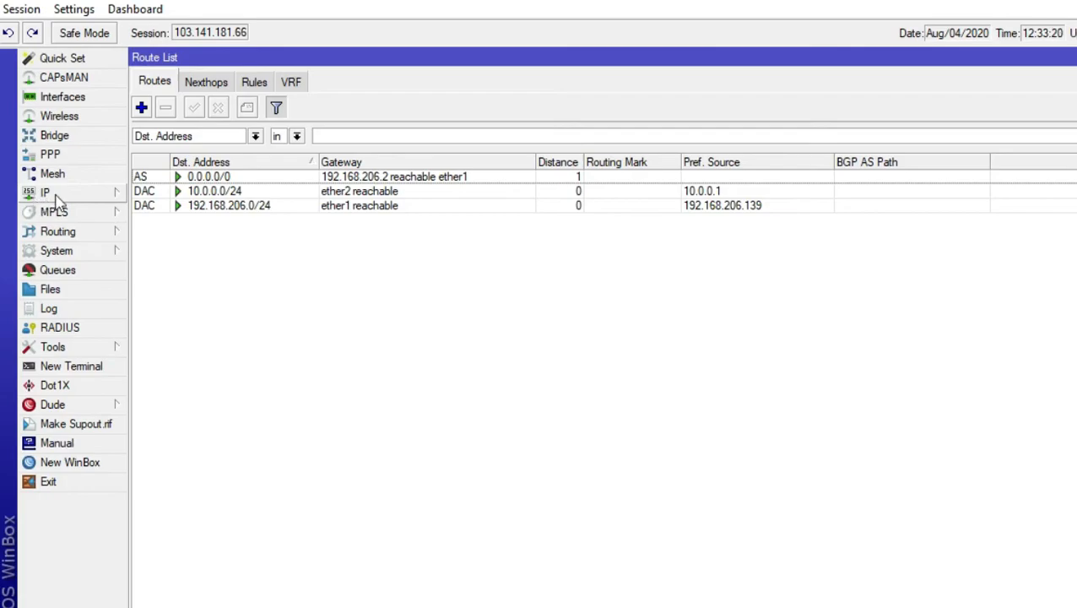
left_click(62, 196)
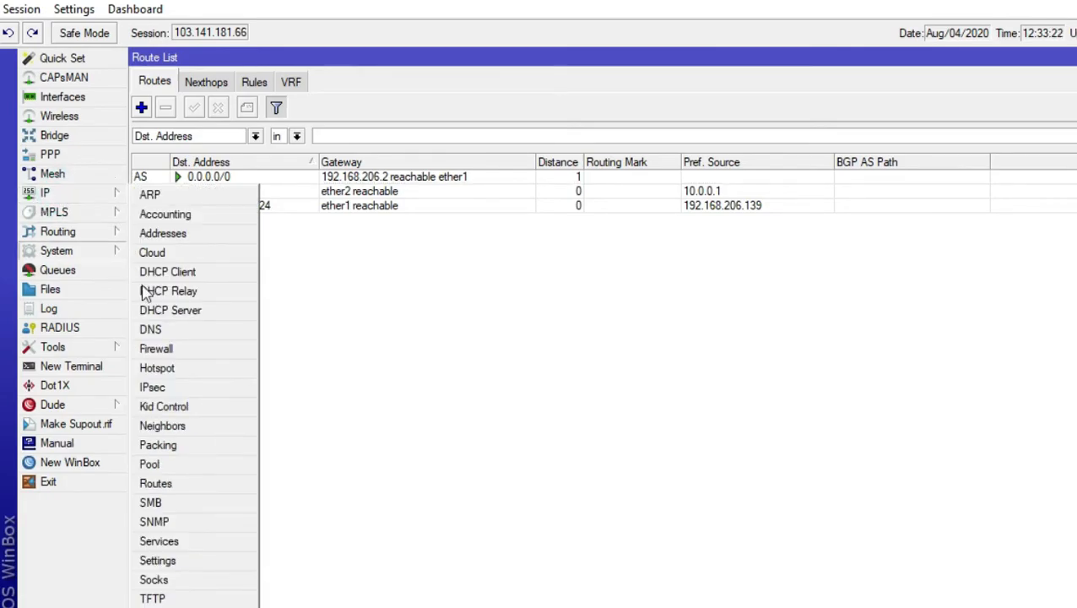
left_click(185, 350)
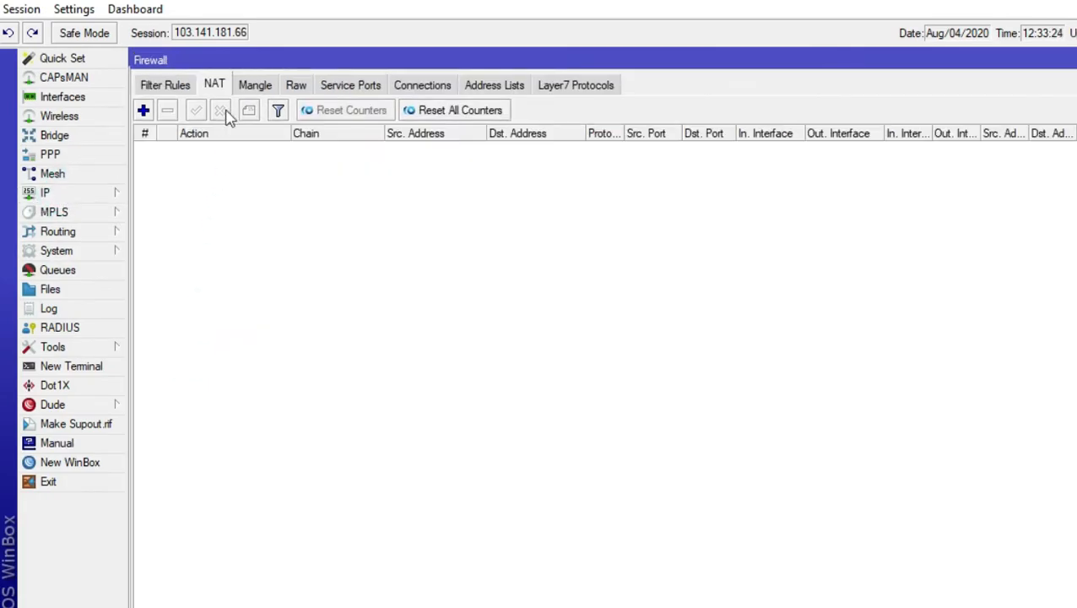
left_click(216, 86)
left_click(144, 111)
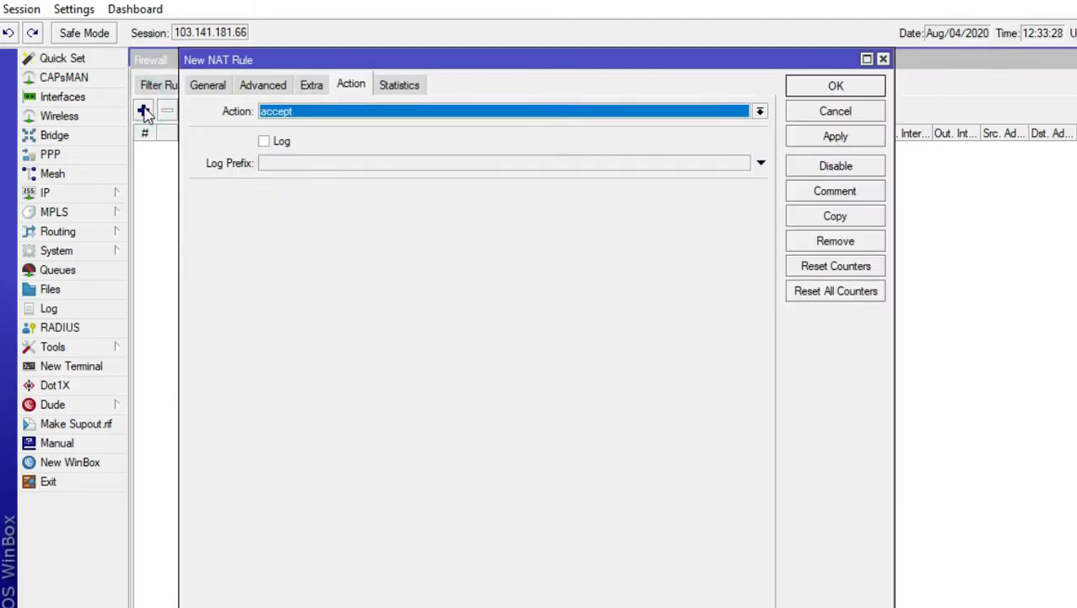
left_click(206, 86)
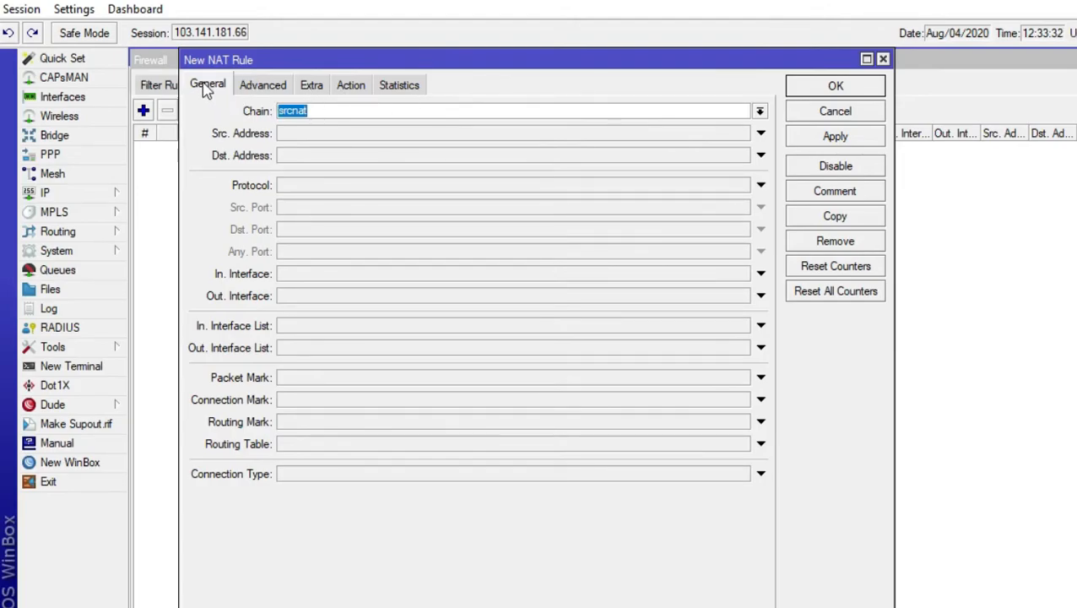
left_click(207, 88)
left_click(312, 300)
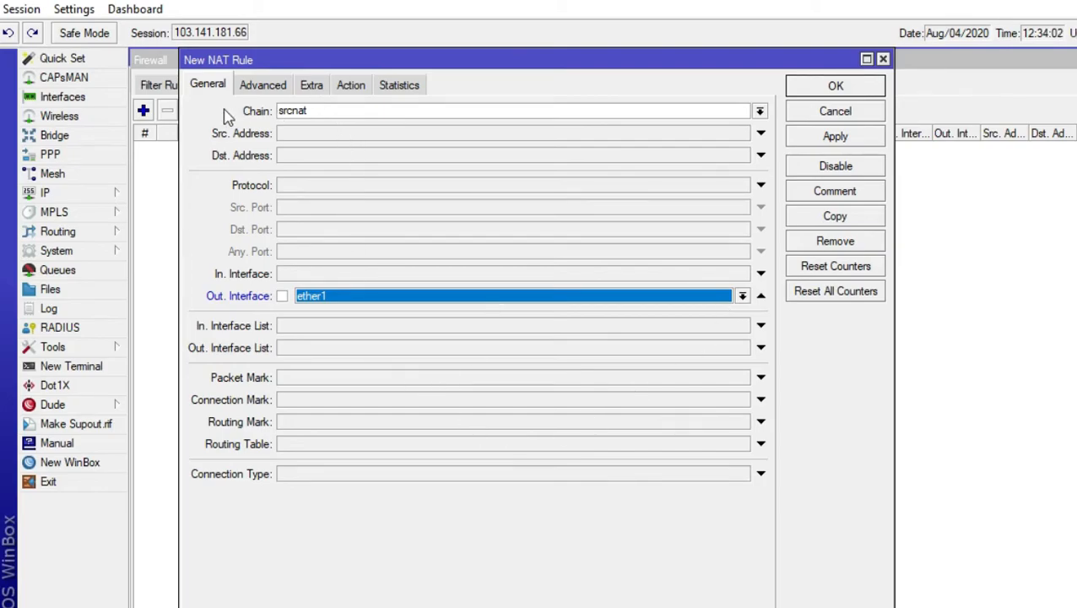
Set the NAT rule's action to masquerade and save the rule
left_click(353, 87)
left_click(366, 115)
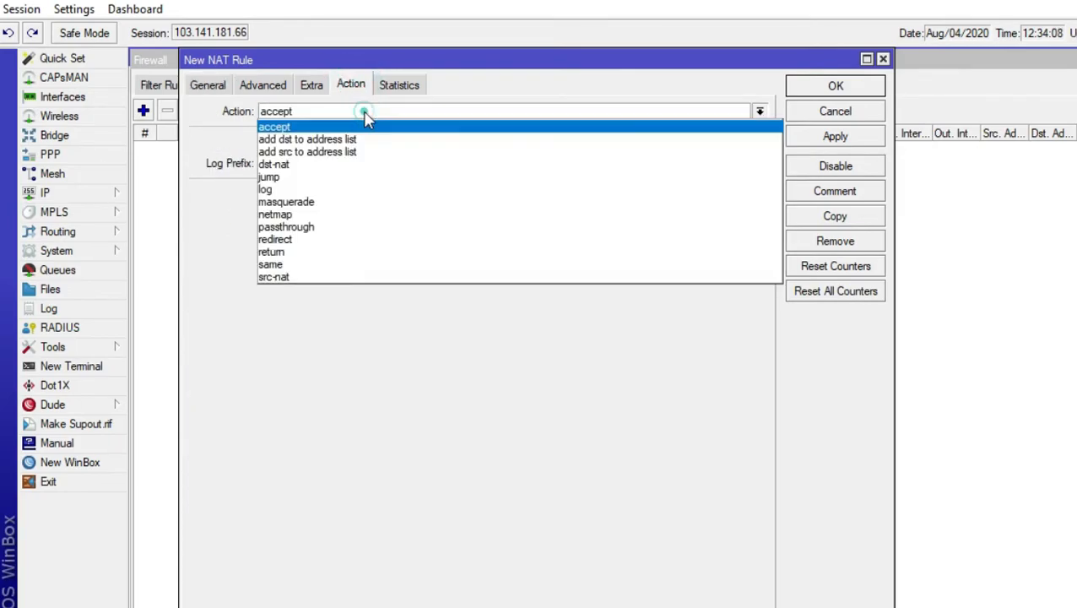
left_click(328, 203)
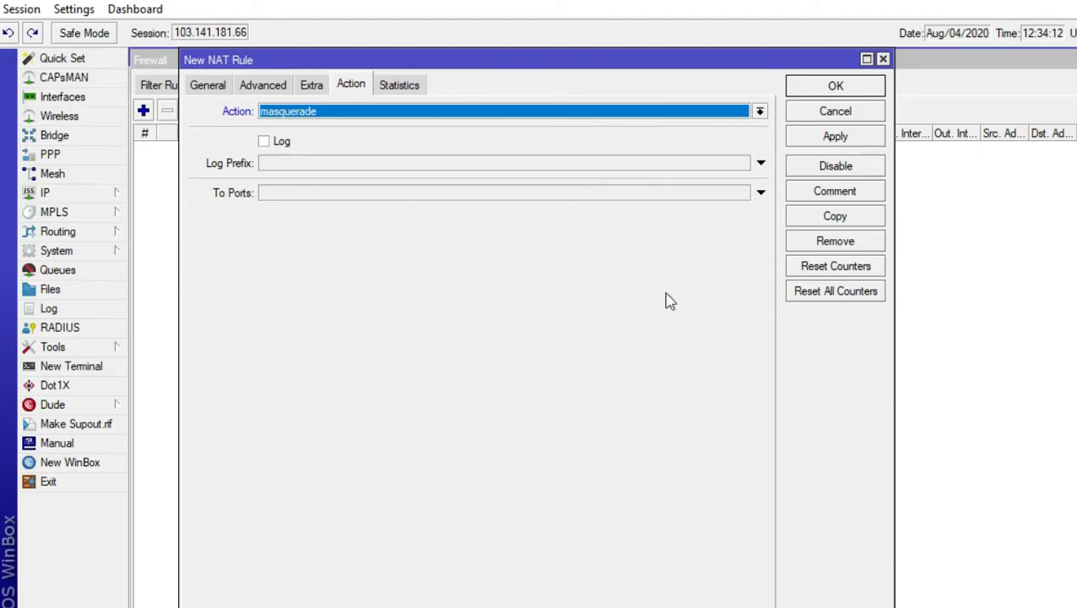
left_click(835, 88)
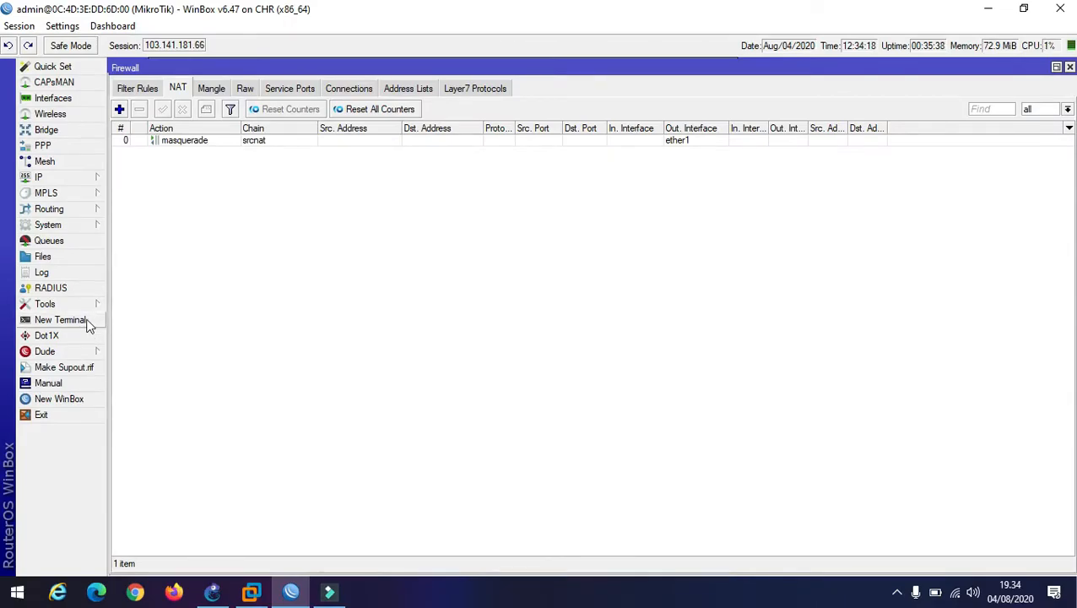
Open a new terminal and ping 8.8.8.8 with source address 10.0.0.1, then stop it
left_click(87, 321)
type("ping 8.8.8.8")
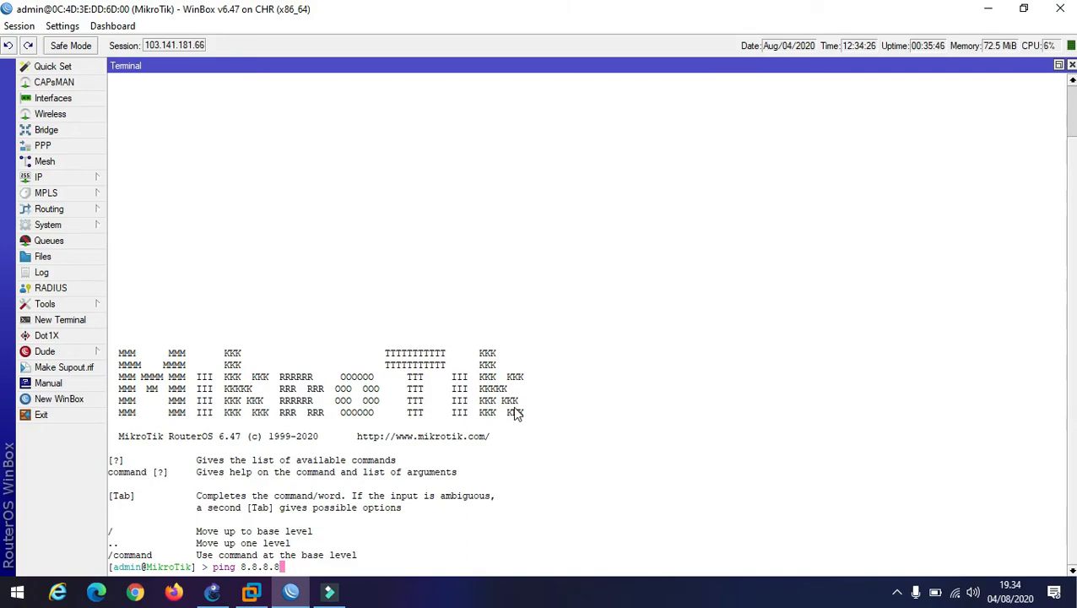
type(" src-address=10.0.0.1")
key("Return")
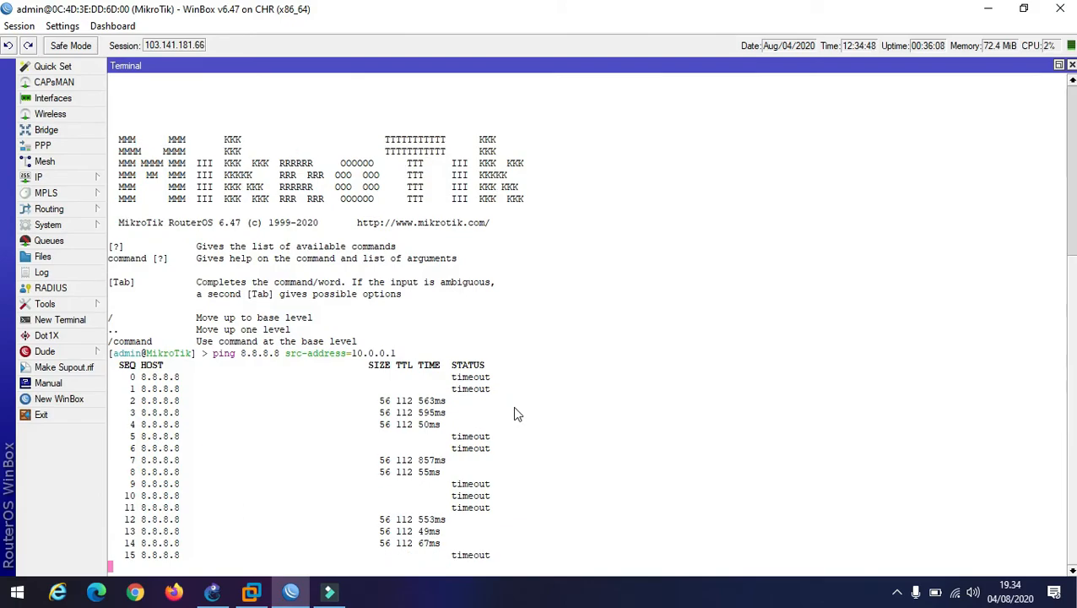
key("ctrl+c")
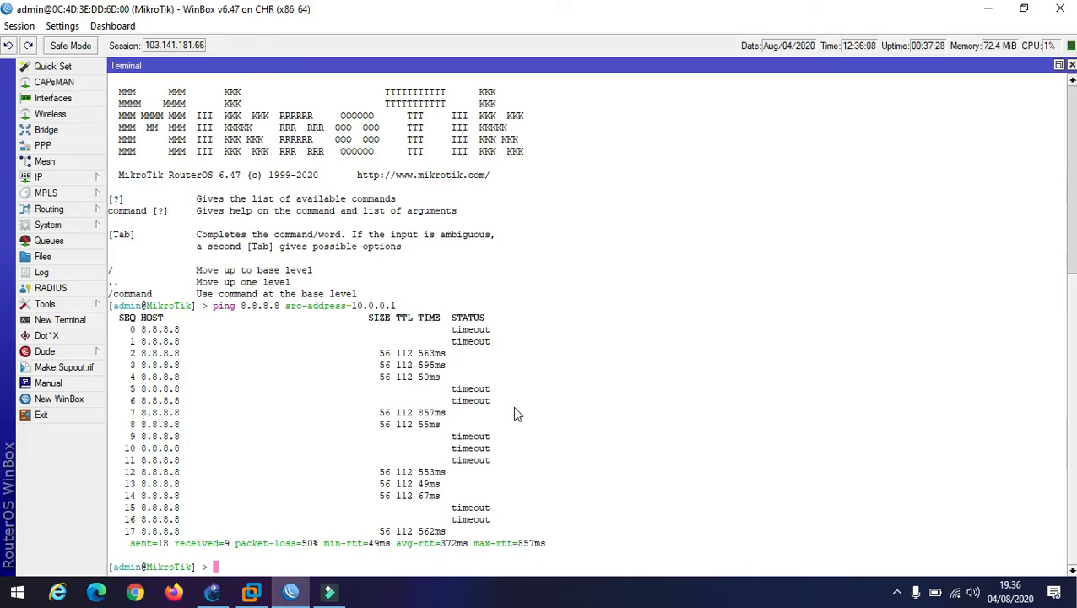
left_click(898, 595)
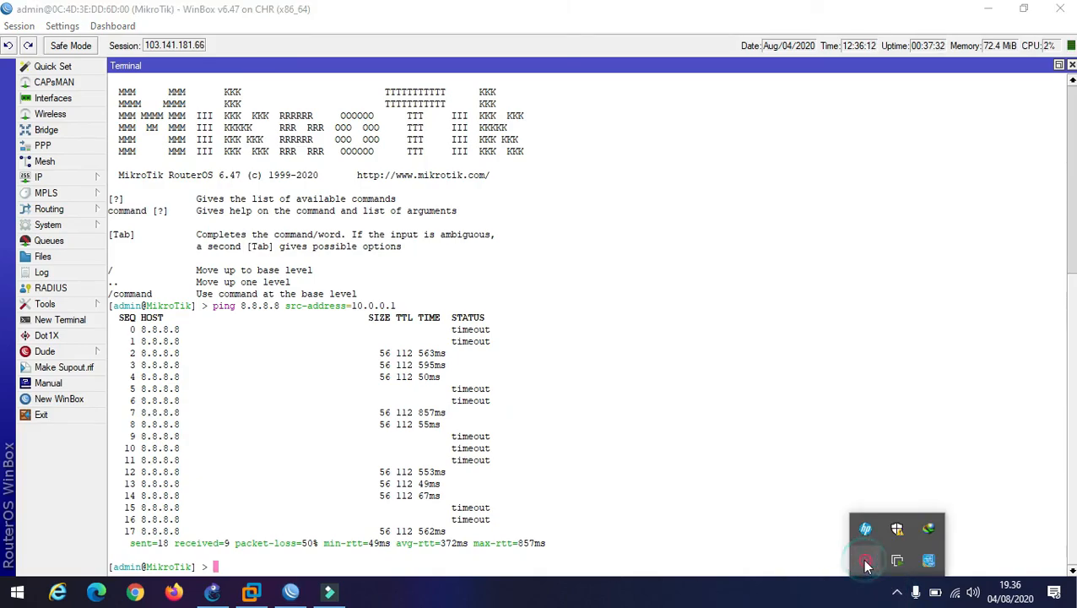
right_click(865, 562)
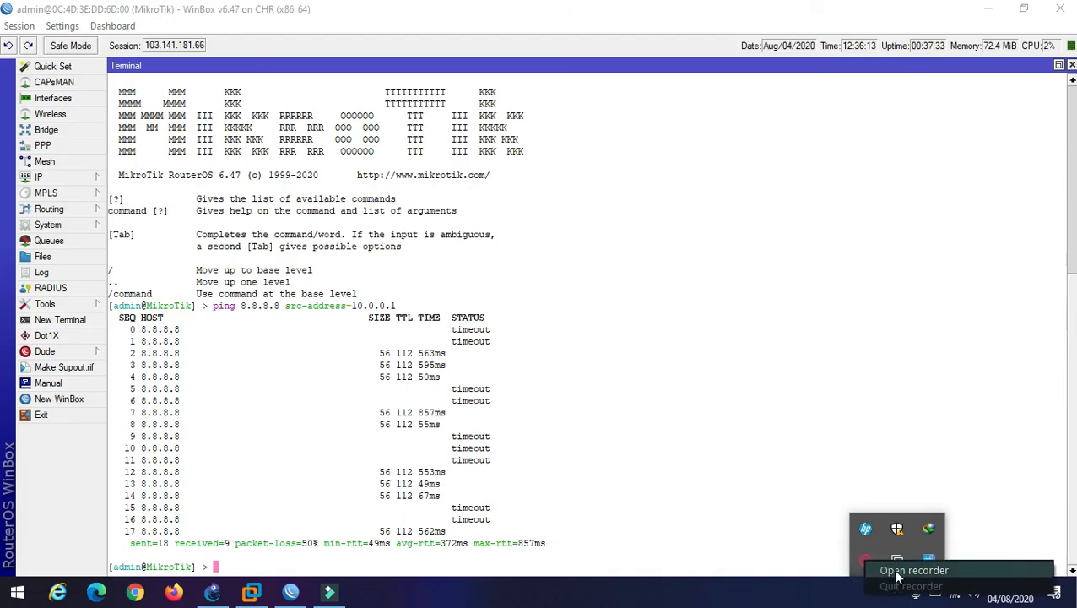
left_click(897, 570)
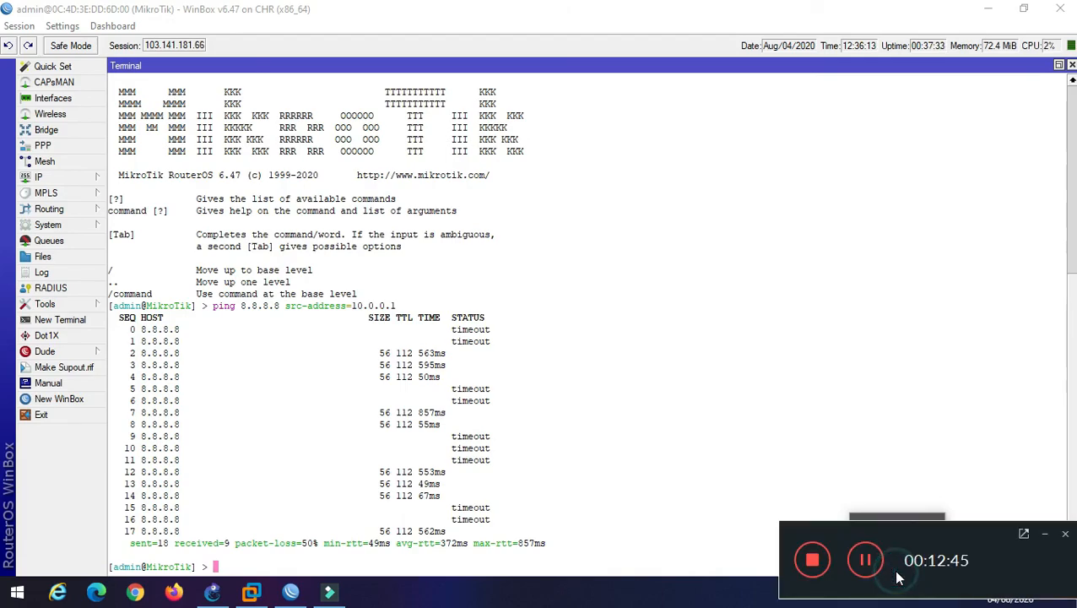
left_click(813, 557)
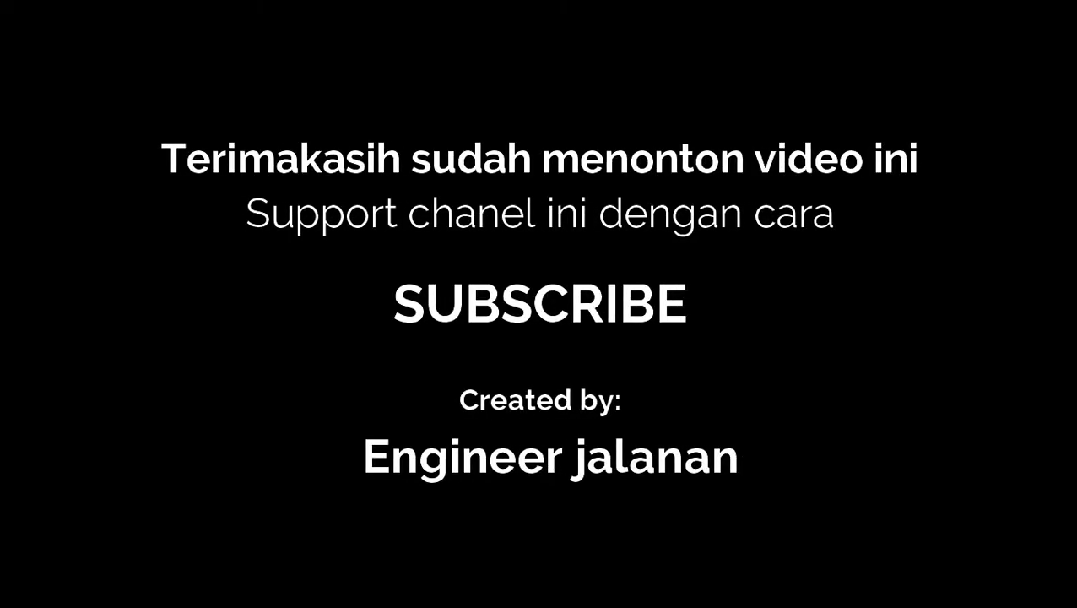